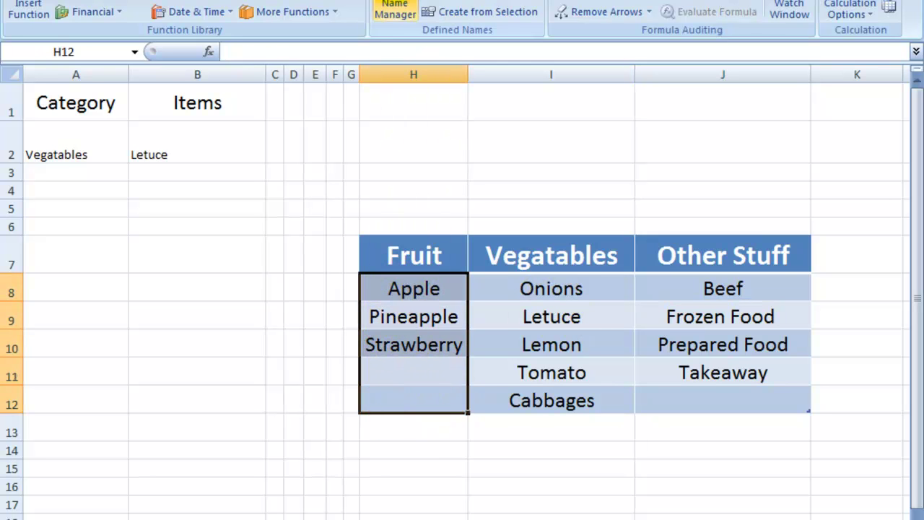
Step: Define the workbook names Fruit and Vegatables for the item cells in the table's matching columns
{"action": "left_click", "coordinate": [434, 3]}
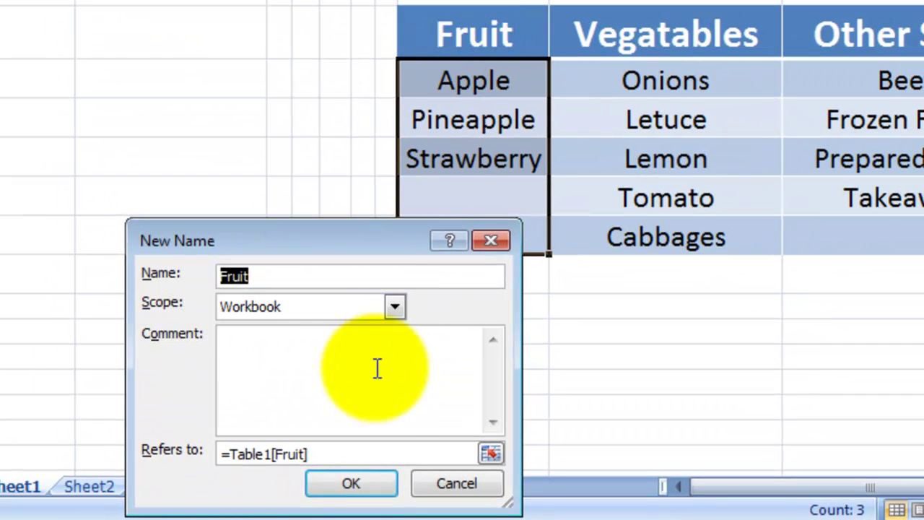
{"action": "left_click", "coordinate": [339, 478]}
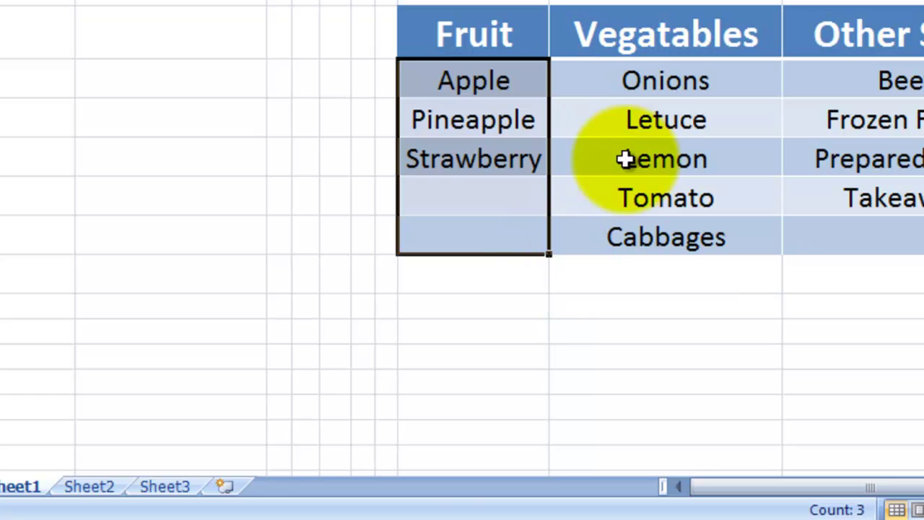
{"action": "left_click_drag", "start_coordinate": [640, 245], "coordinate": [635, 79]}
{"action": "key", "text": "alt+m"}
{"action": "key", "text": "m"}
{"action": "key", "text": "d"}
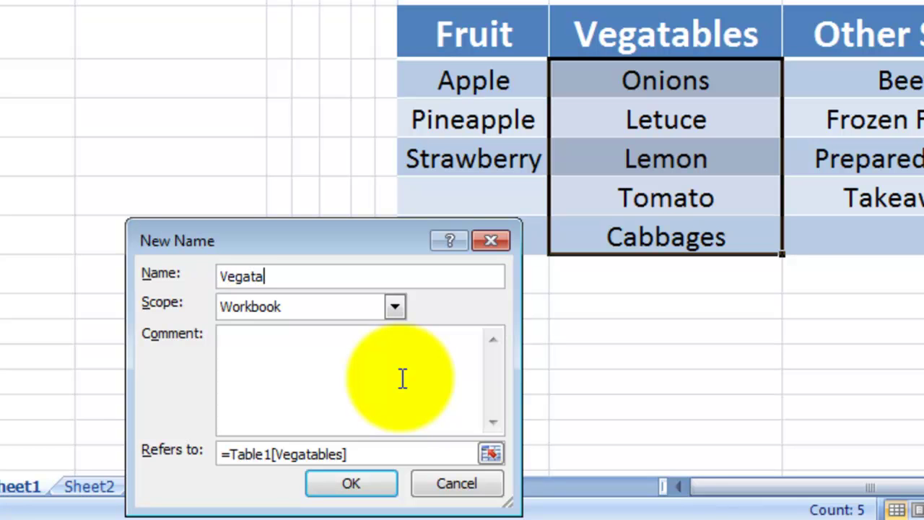
{"action": "type", "text": "Vegatables"}
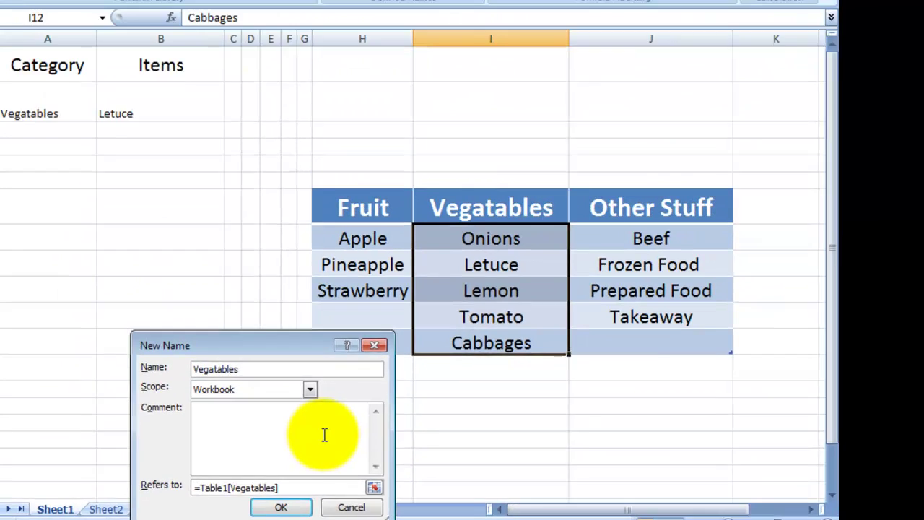
{"action": "left_click", "coordinate": [260, 513]}
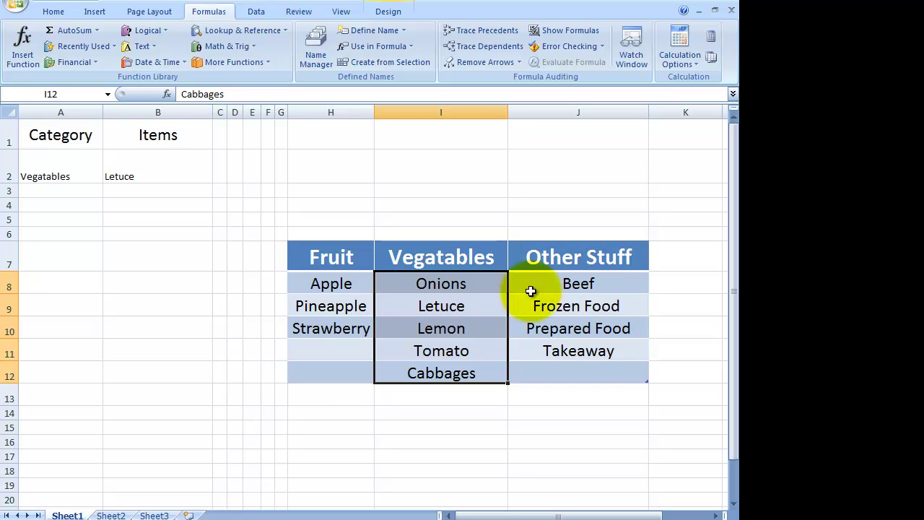
Step: Define the workbook name Other_Stuff for the item cells in the table's Other Stuff column
{"action": "left_click_drag", "start_coordinate": [577, 372], "coordinate": [570, 280]}
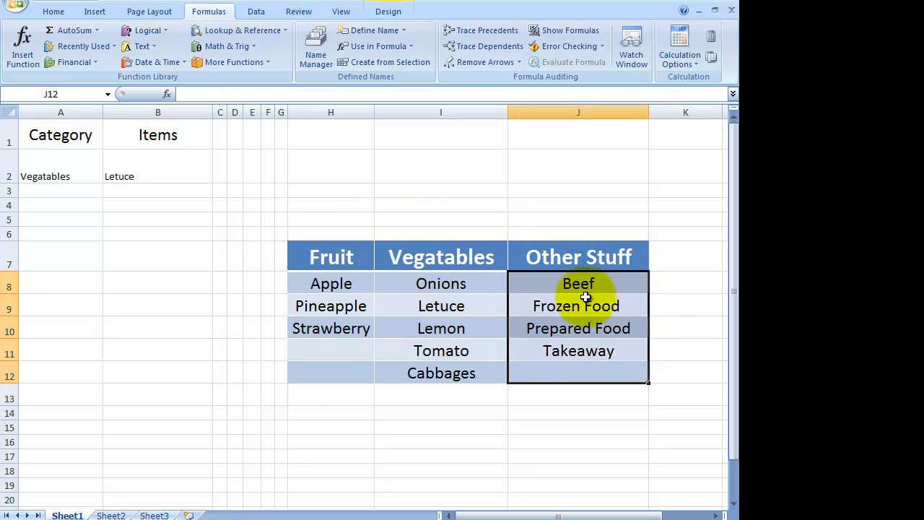
{"action": "left_click", "coordinate": [368, 33]}
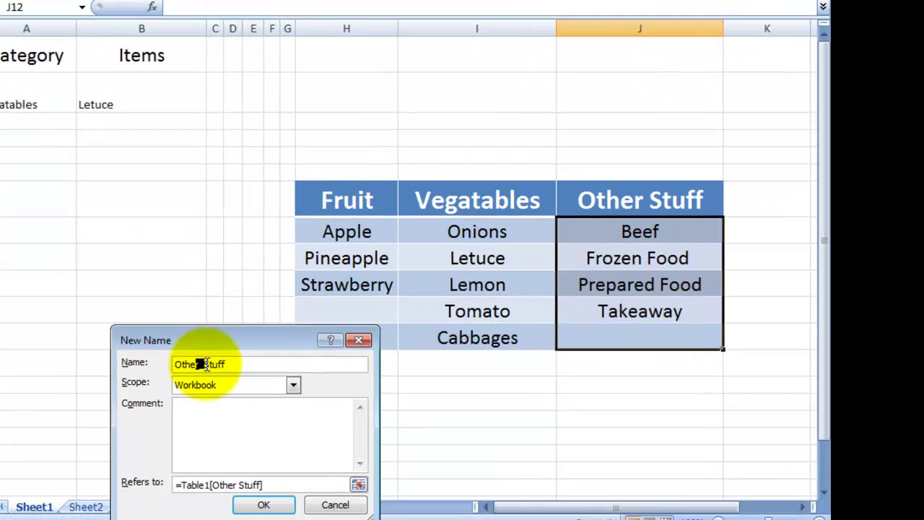
{"action": "type", "text": "_"}
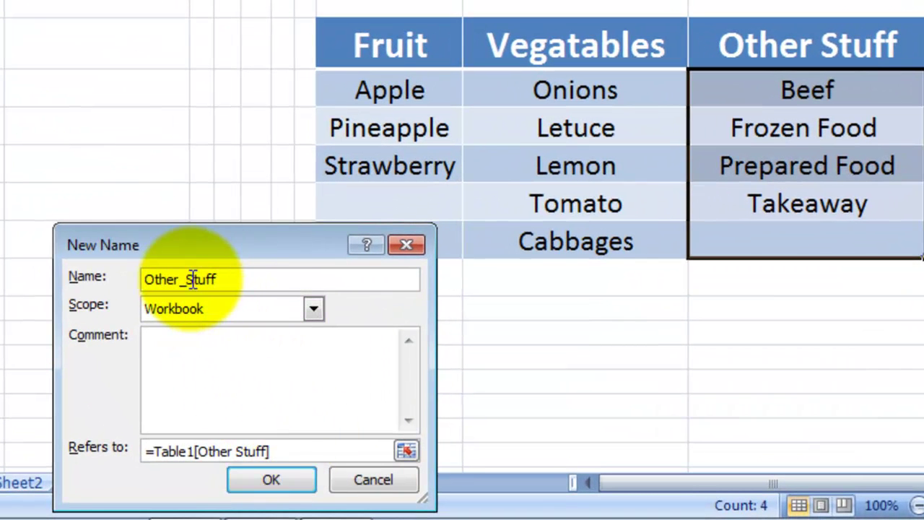
{"action": "left_click_drag", "start_coordinate": [192, 279], "coordinate": [181, 279]}
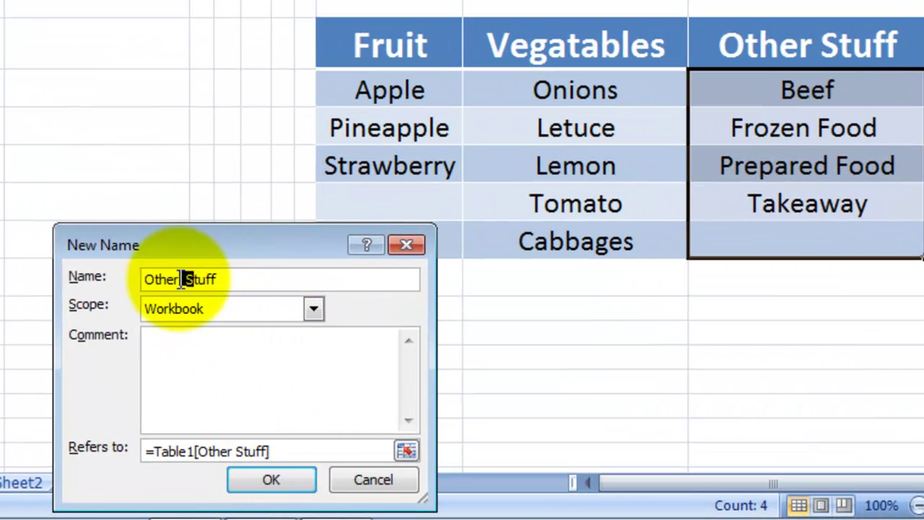
{"action": "left_click", "coordinate": [279, 488]}
Step: Enter the formula =INDIRECT(A2) in cell B4
{"action": "double_click", "coordinate": [214, 190]}
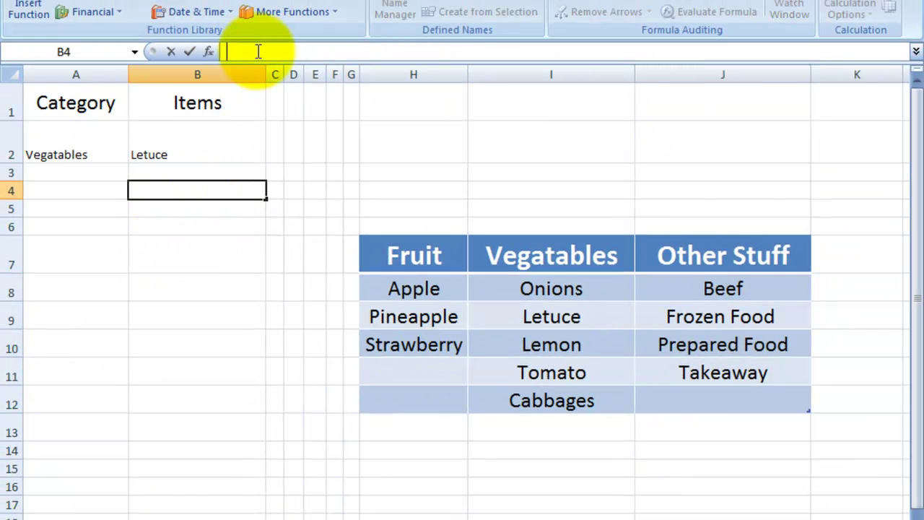
{"action": "type", "text": "=in"}
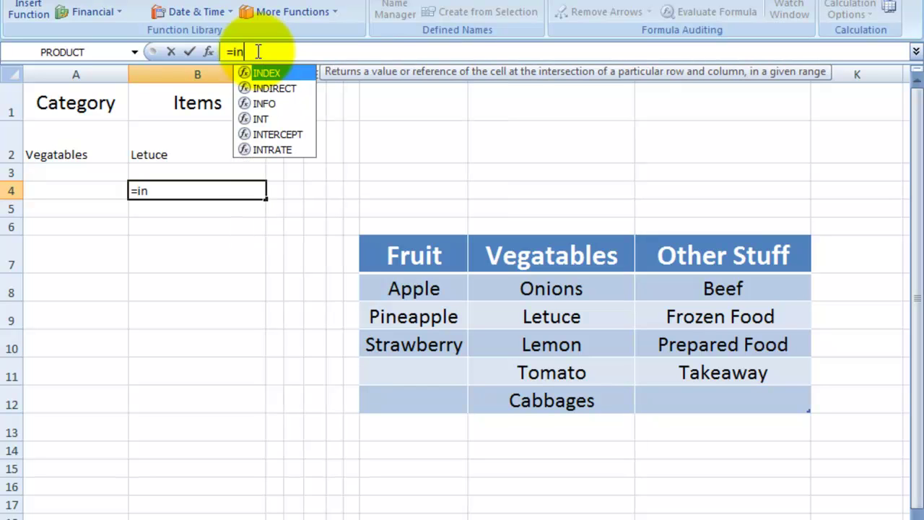
{"action": "left_click", "coordinate": [278, 88]}
{"action": "double_click", "coordinate": [278, 87]}
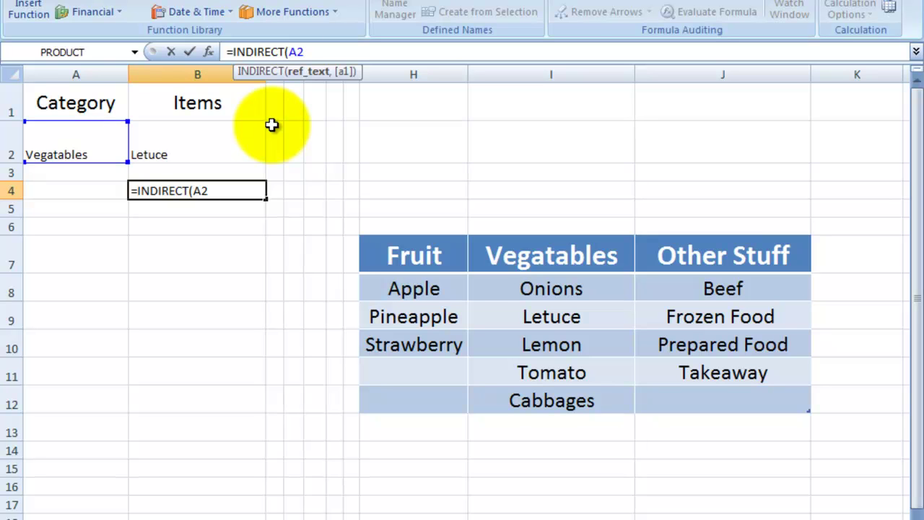
{"action": "key", "text": "Return"}
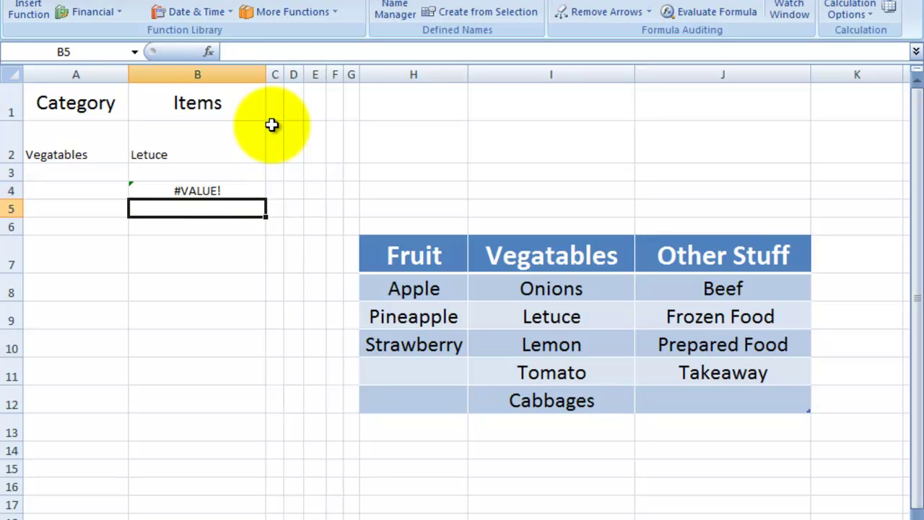
Step: Cut the whole INDIRECT formula text out of cell B4
{"action": "left_click", "coordinate": [241, 187]}
{"action": "left_click_drag", "start_coordinate": [315, 51], "coordinate": [228, 51]}
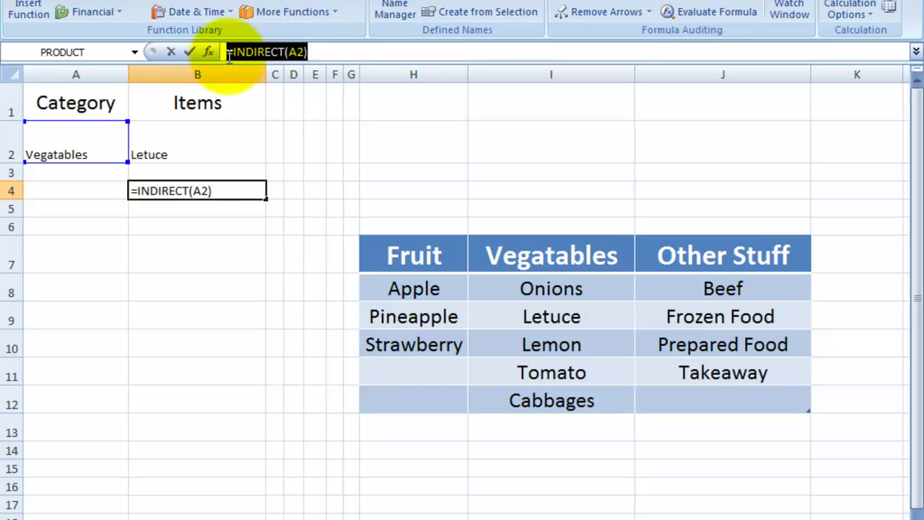
{"action": "right_click", "coordinate": [246, 50]}
{"action": "left_click", "coordinate": [287, 61]}
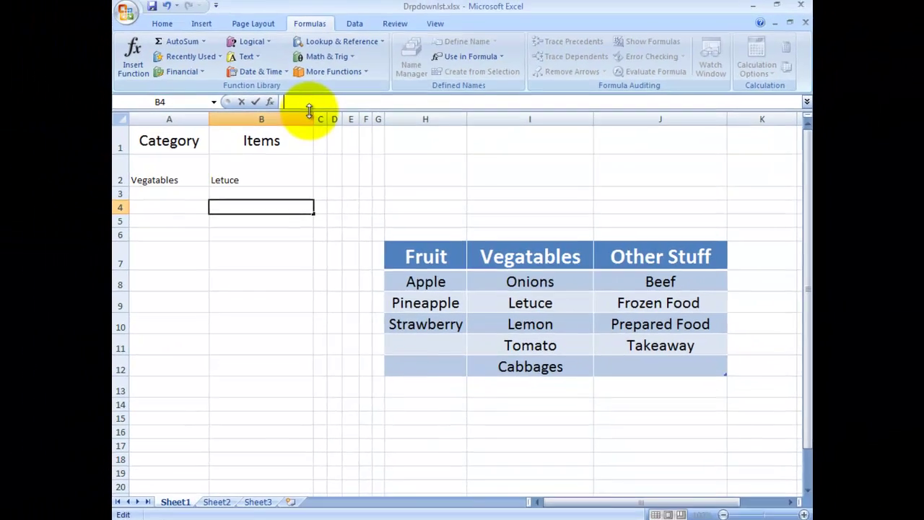
Step: Create a workbook name Two that refers to the cut formula =INDIRECT(A2)
{"action": "left_click", "coordinate": [395, 10]}
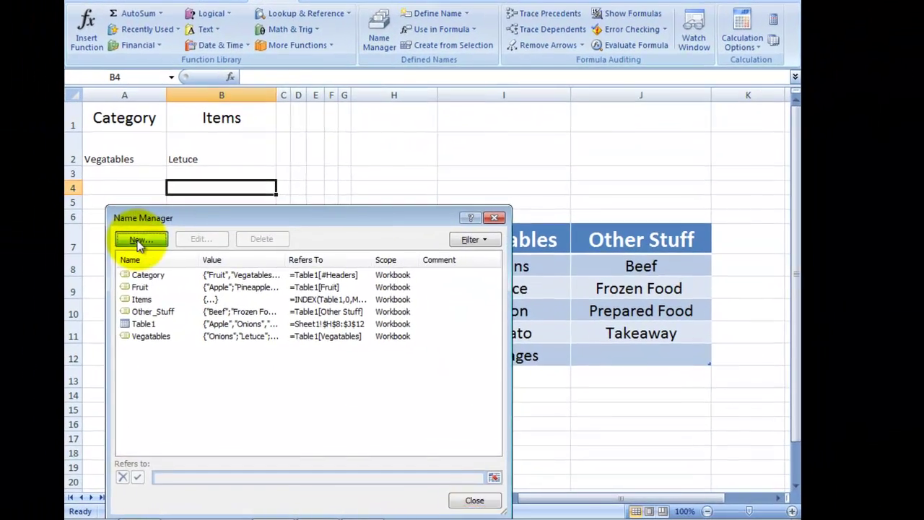
{"action": "left_click", "coordinate": [187, 256]}
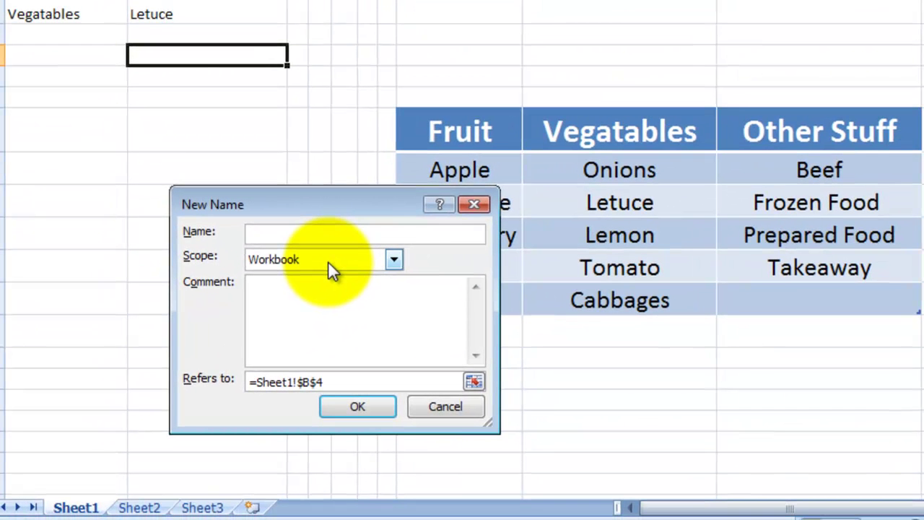
{"action": "type", "text": "Two"}
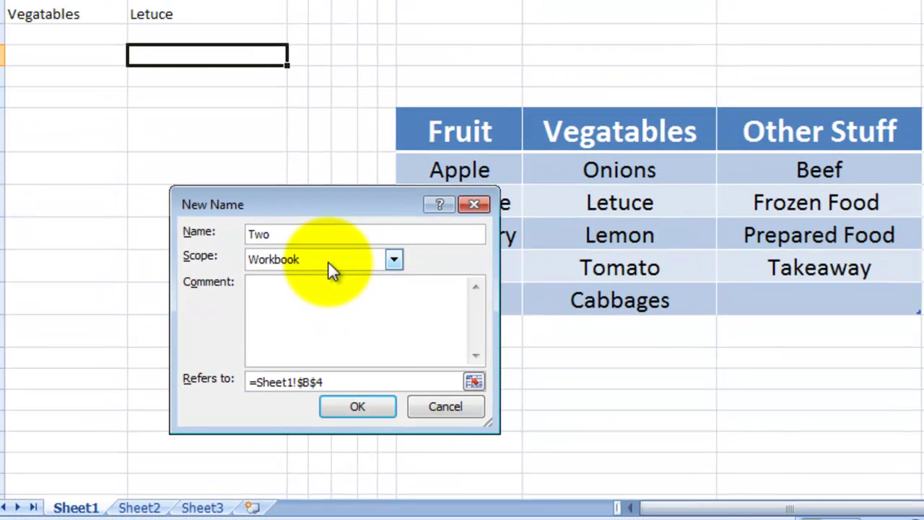
{"action": "left_click", "coordinate": [354, 381]}
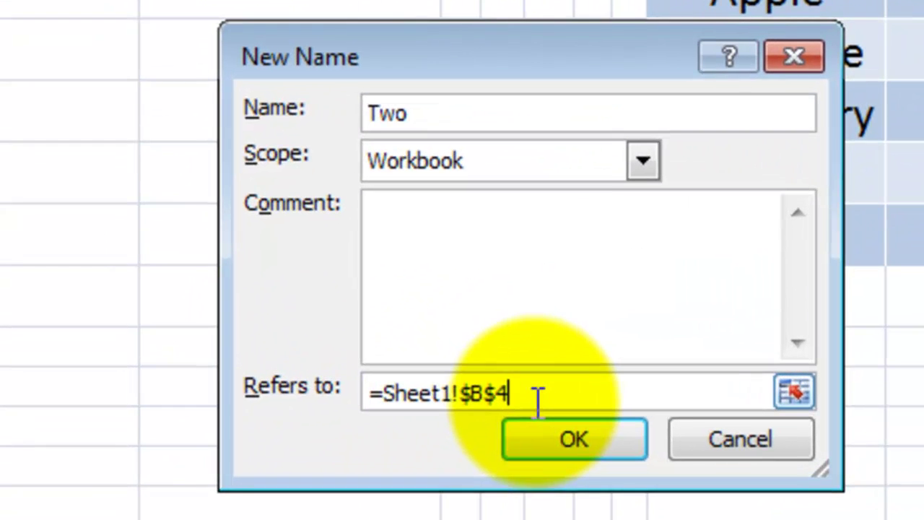
{"action": "left_click_drag", "start_coordinate": [538, 399], "coordinate": [327, 397]}
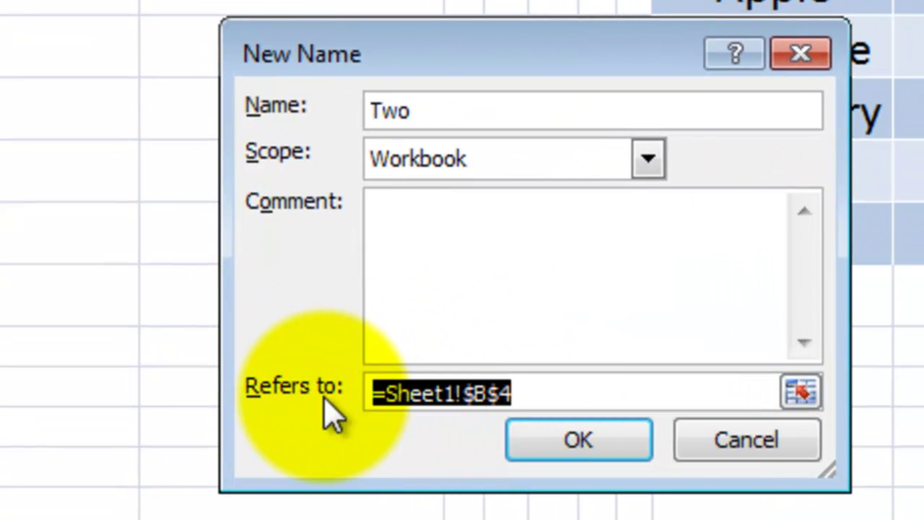
{"action": "key", "text": "ctrl+v"}
{"action": "left_click", "coordinate": [567, 447]}
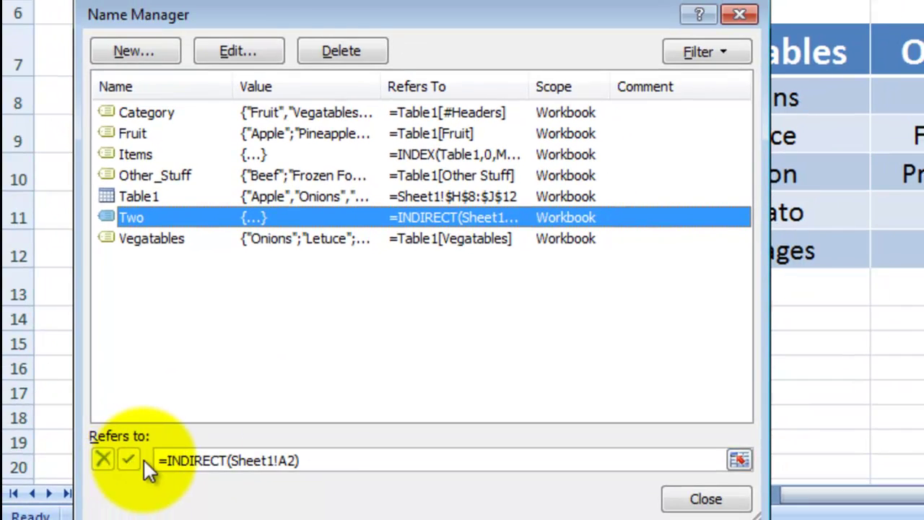
{"action": "left_click", "coordinate": [705, 499]}
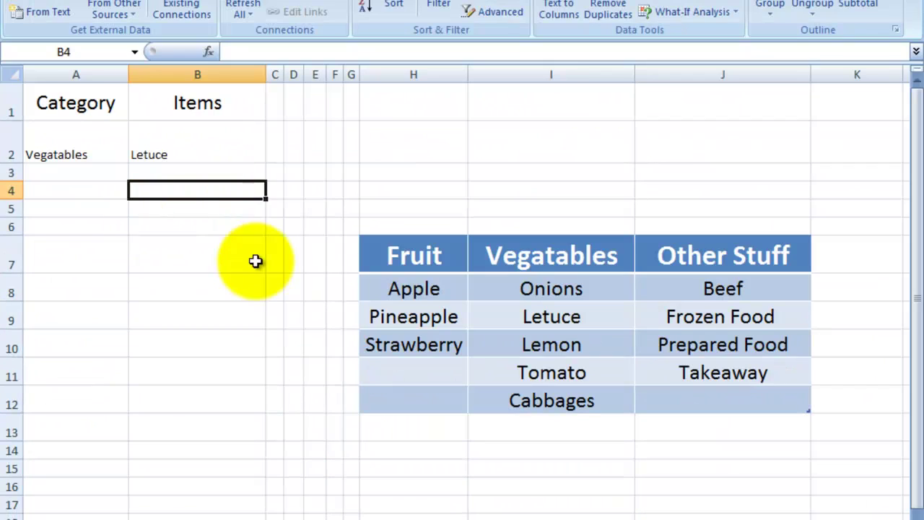
Step: Apply data validation to cell B4 that allows a List with the source =two
{"action": "left_click", "coordinate": [15, 225]}
{"action": "left_click", "coordinate": [208, 190]}
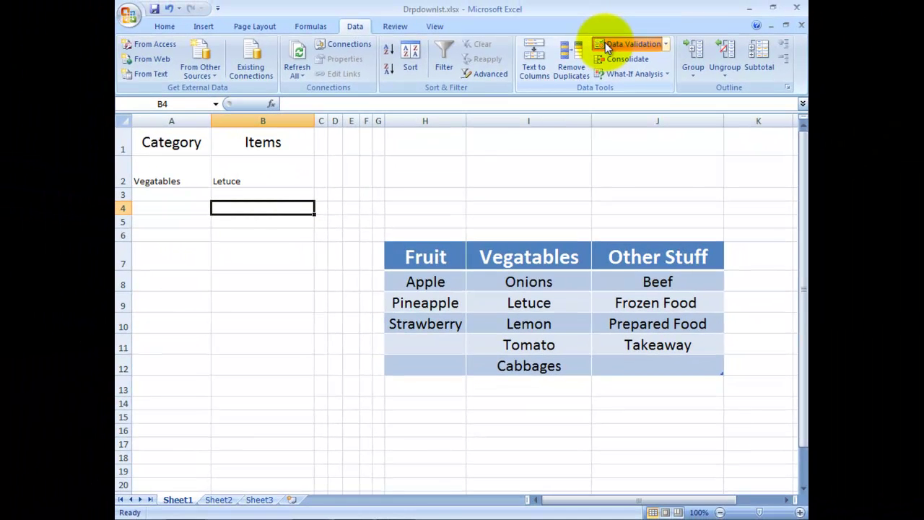
{"action": "left_click", "coordinate": [605, 42]}
{"action": "left_click", "coordinate": [321, 339]}
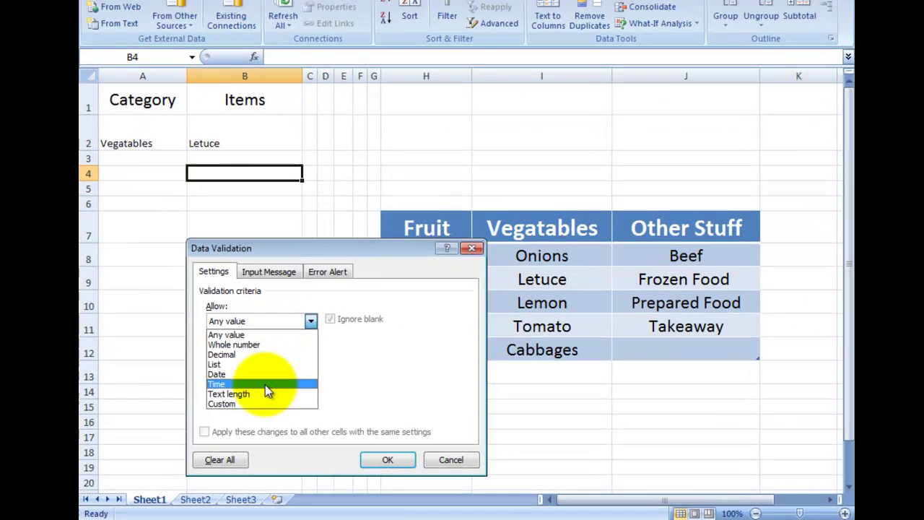
{"action": "left_click", "coordinate": [215, 364]}
{"action": "left_click", "coordinate": [252, 384]}
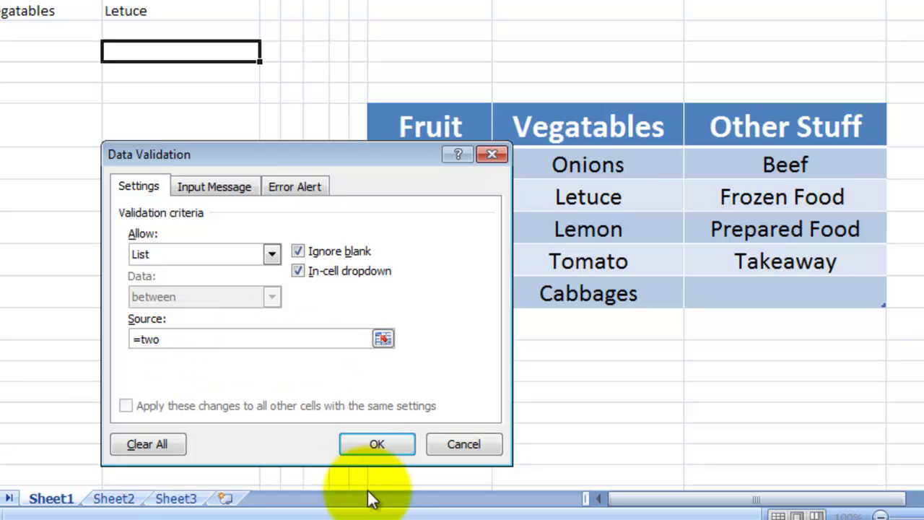
{"action": "left_click", "coordinate": [373, 446]}
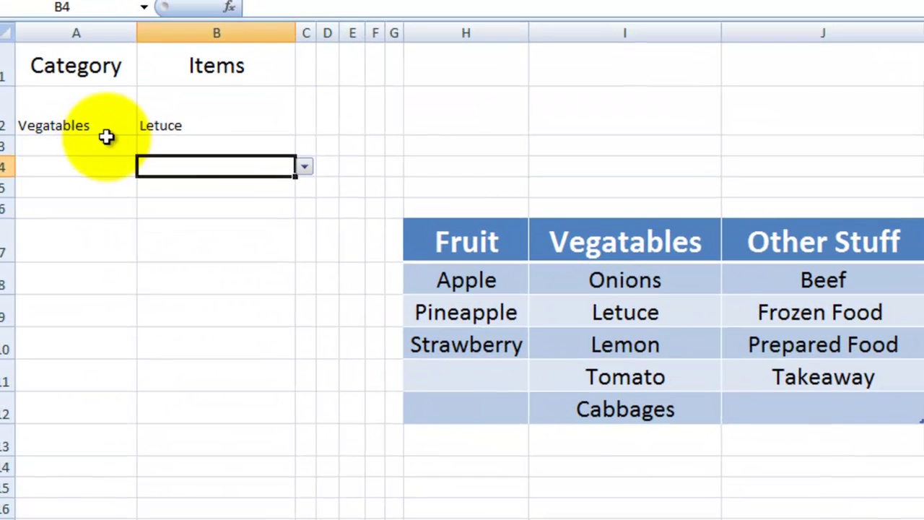
Step: Choose Tomato from the dropdown list in cell B4
{"action": "left_click", "coordinate": [304, 167]}
{"action": "left_click", "coordinate": [280, 169]}
{"action": "left_click", "coordinate": [301, 167]}
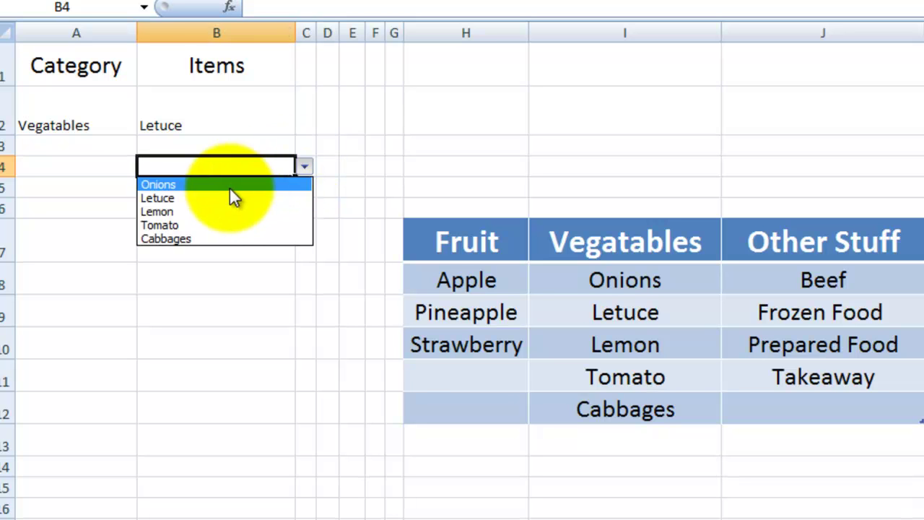
{"action": "left_click", "coordinate": [207, 225]}
Step: Change the category in A2 to Fruit and choose a blank entry from the list in B4
{"action": "left_click", "coordinate": [66, 113]}
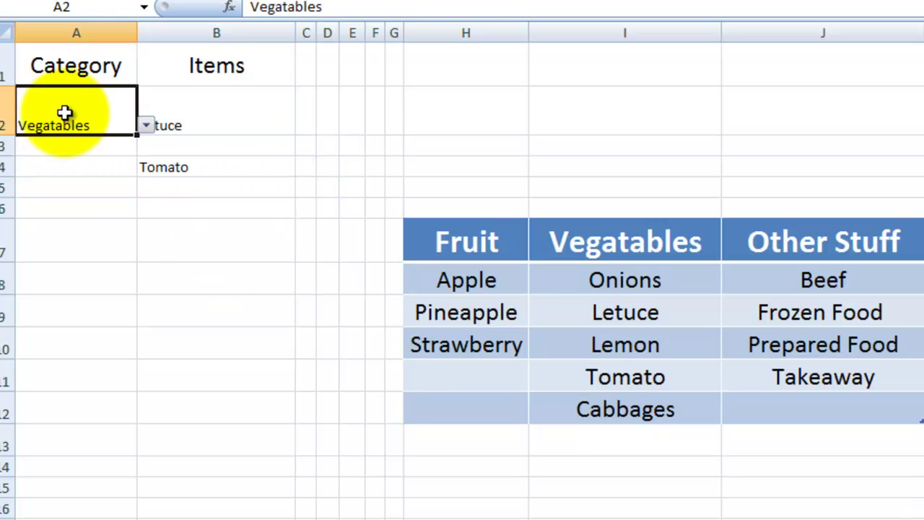
{"action": "left_click", "coordinate": [145, 126]}
{"action": "left_click", "coordinate": [89, 143]}
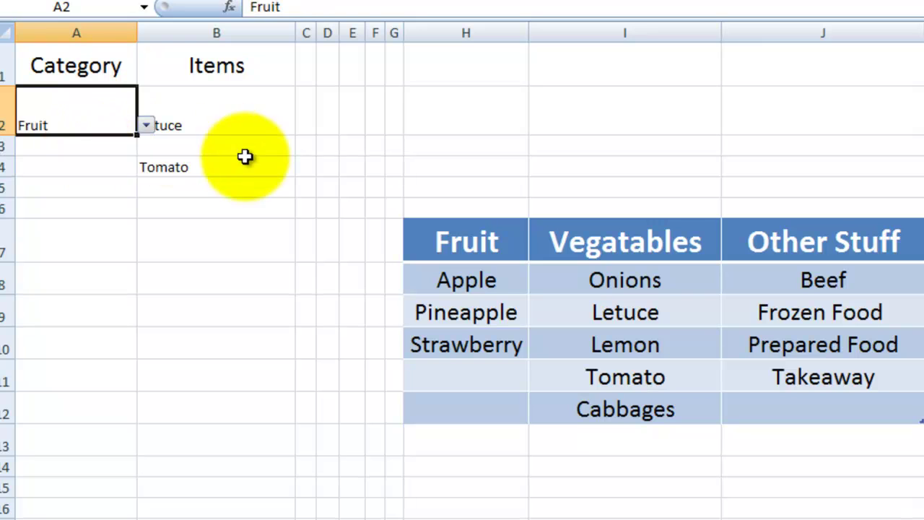
{"action": "left_click", "coordinate": [282, 168]}
{"action": "left_click", "coordinate": [303, 168]}
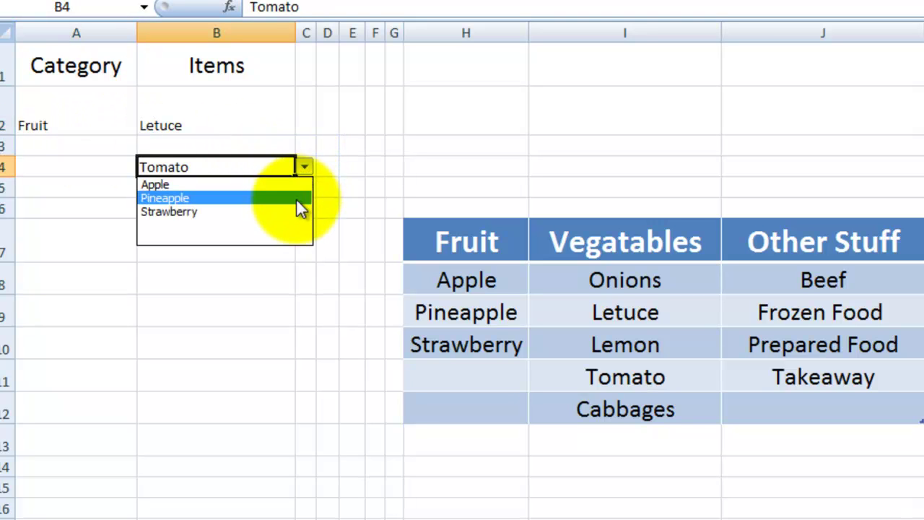
{"action": "left_click", "coordinate": [274, 228]}
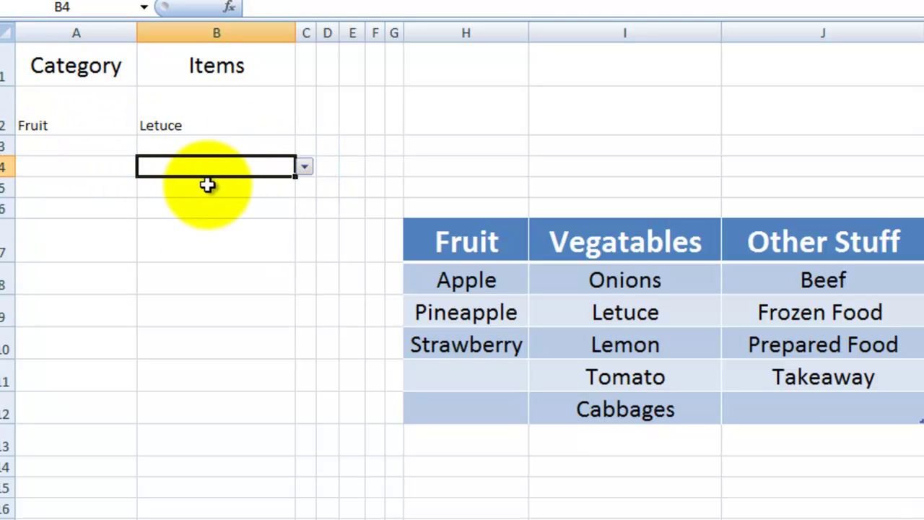
Step: Choose Pineapple from the dropdown list in cell B4
{"action": "left_click", "coordinate": [49, 109]}
{"action": "left_click", "coordinate": [213, 152]}
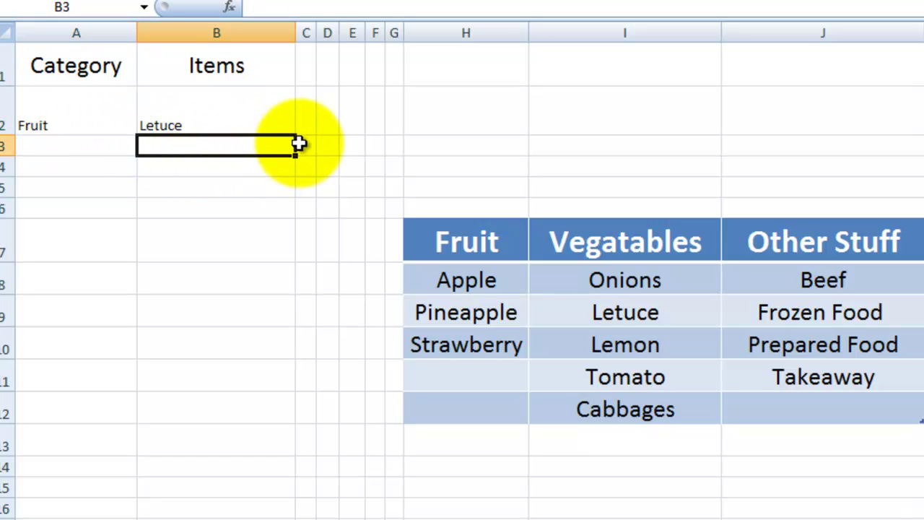
{"action": "left_click", "coordinate": [292, 167]}
{"action": "left_click", "coordinate": [303, 168]}
{"action": "left_click", "coordinate": [258, 201]}
{"action": "left_click", "coordinate": [257, 206]}
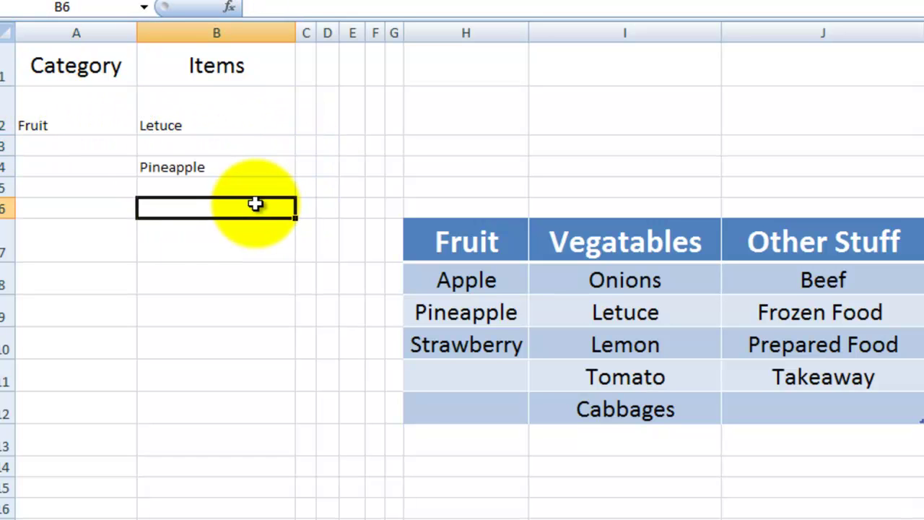
Step: Change the category in A2 to Other Stuff and try to pick an item from the list in B4
{"action": "left_click", "coordinate": [21, 96]}
{"action": "left_click", "coordinate": [146, 126]}
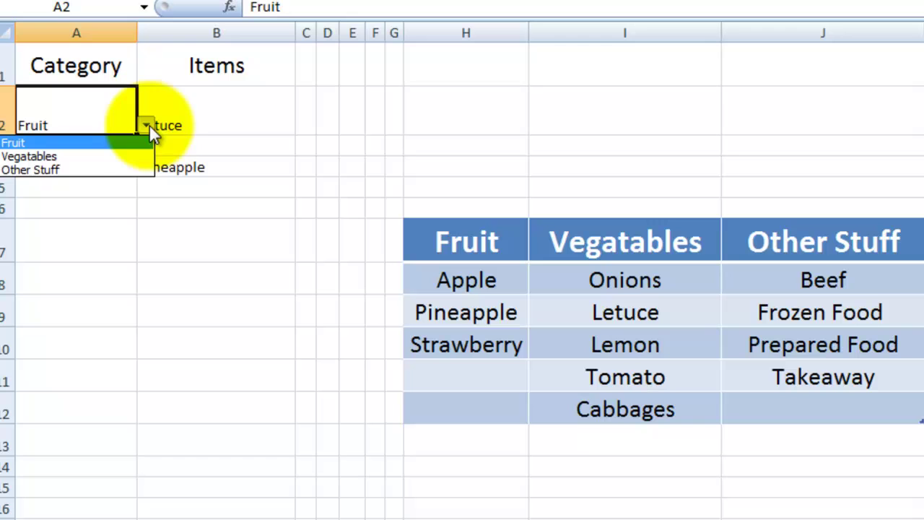
{"action": "left_click", "coordinate": [91, 171]}
{"action": "left_click", "coordinate": [268, 169]}
{"action": "left_click", "coordinate": [282, 191]}
{"action": "left_click", "coordinate": [163, 166]}
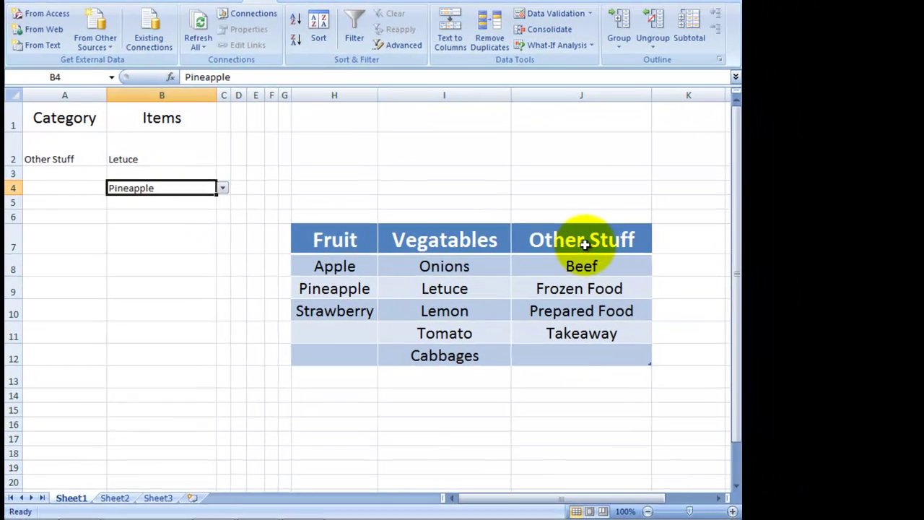
Step: Enter the heading Types in cell E3 of Sheet2
{"action": "left_click", "coordinate": [669, 262]}
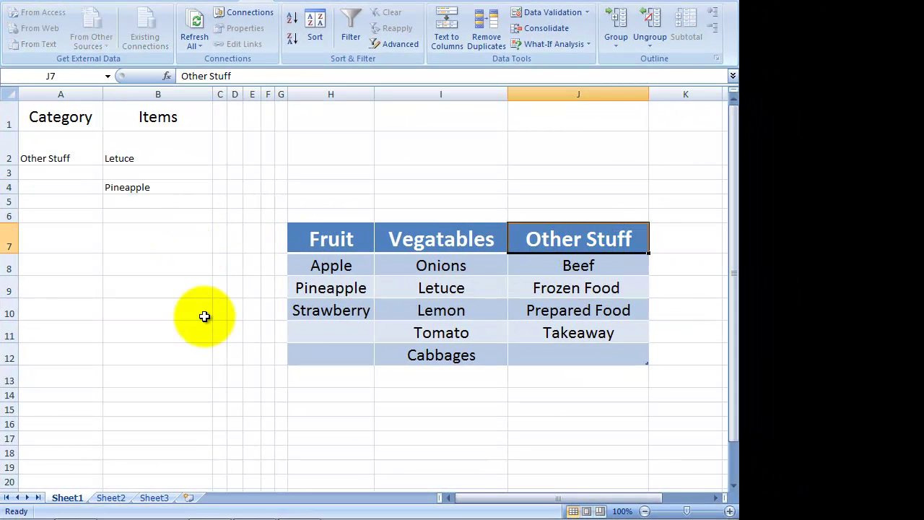
{"action": "left_click", "coordinate": [111, 498]}
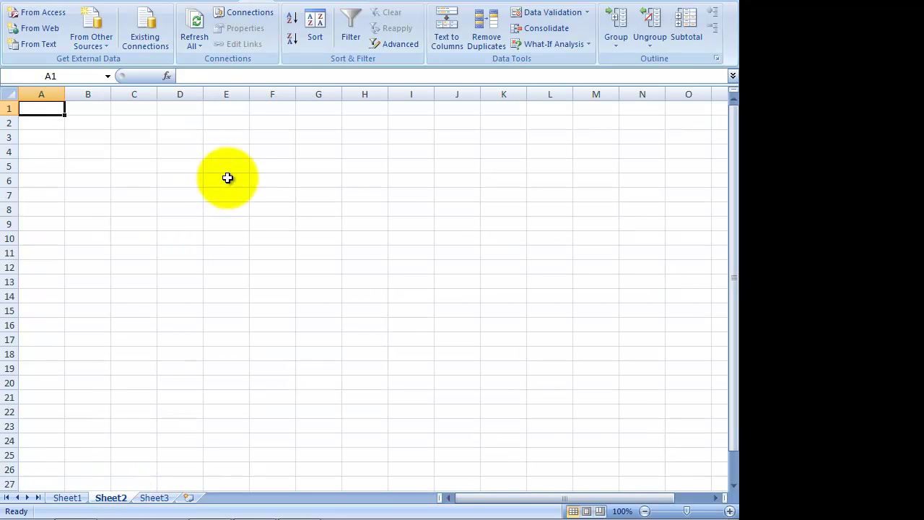
{"action": "left_click", "coordinate": [222, 135]}
{"action": "type", "text": "Types"}
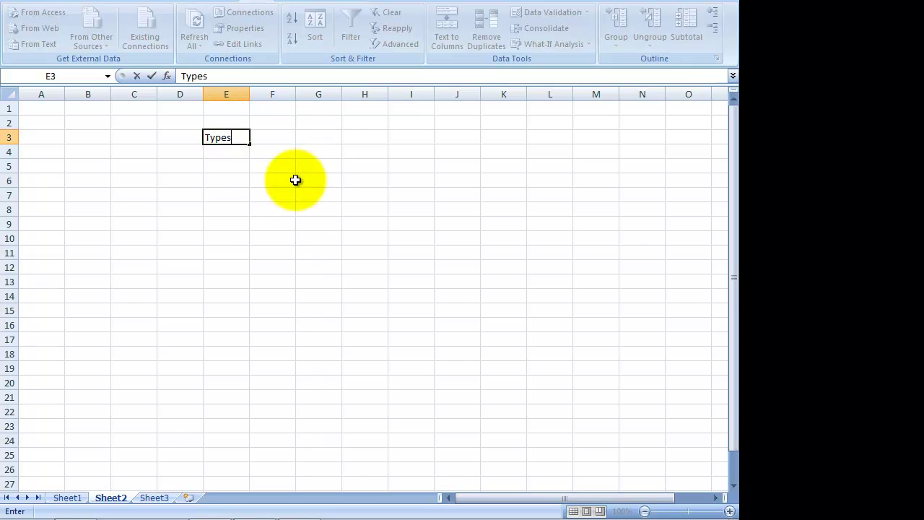
{"action": "key", "text": "Return"}
Step: Copy the Other Stuff items from Sheet1 J8:J12 to E4:E8 on Sheet2 and widen column E to fit them
{"action": "left_click", "coordinate": [67, 497]}
{"action": "left_click_drag", "start_coordinate": [574, 353], "coordinate": [559, 271]}
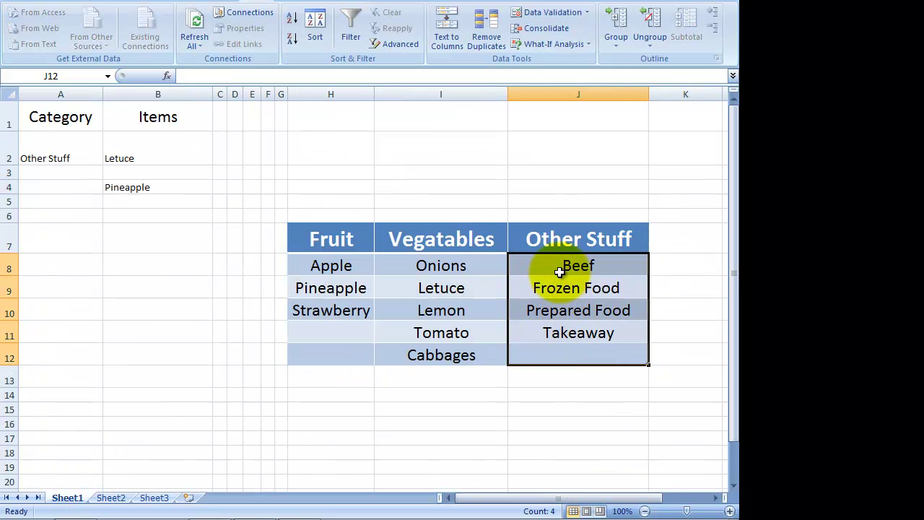
{"action": "right_click", "coordinate": [559, 272]}
{"action": "left_click", "coordinate": [593, 33]}
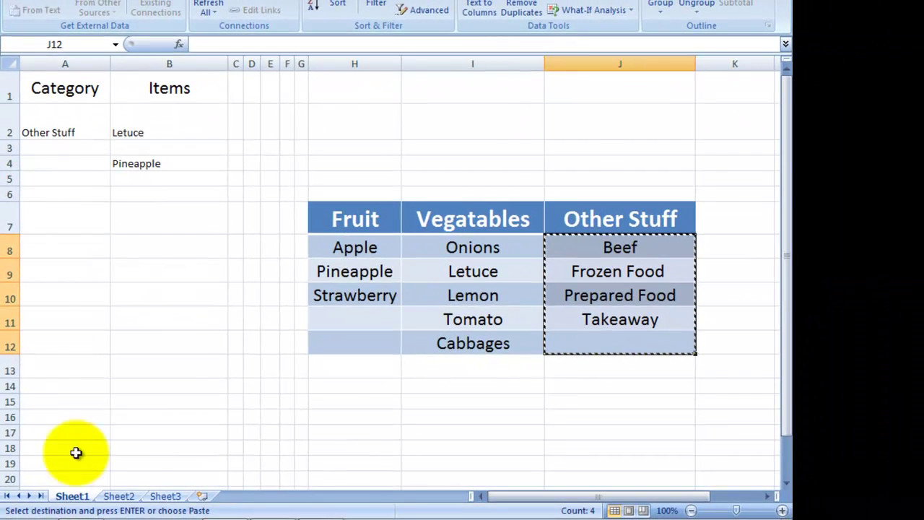
{"action": "left_click", "coordinate": [133, 498]}
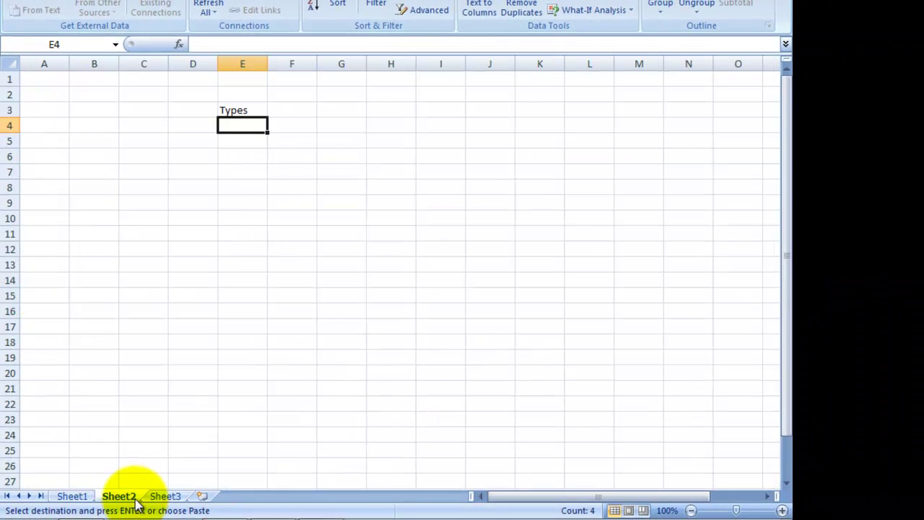
{"action": "left_click_drag", "start_coordinate": [245, 132], "coordinate": [247, 169]}
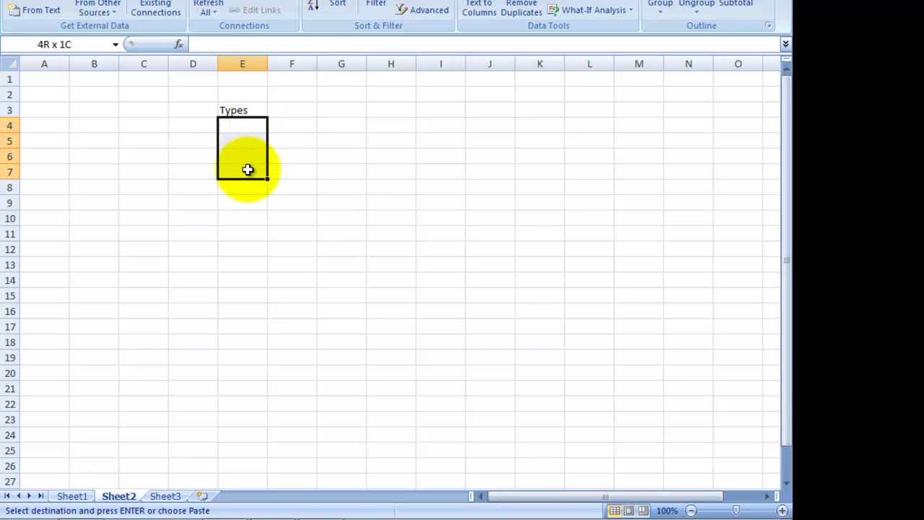
{"action": "left_click_drag", "start_coordinate": [248, 169], "coordinate": [249, 179]}
{"action": "right_click", "coordinate": [249, 182]}
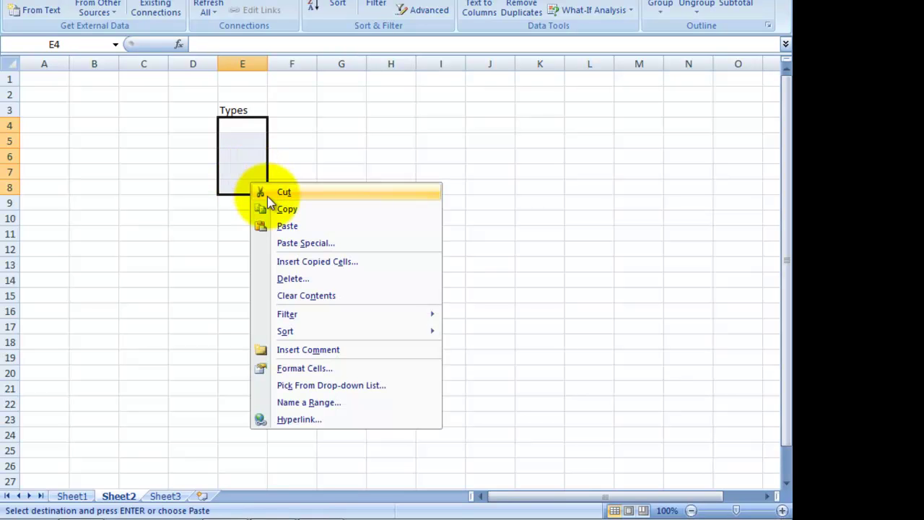
{"action": "left_click", "coordinate": [286, 226]}
{"action": "left_click_drag", "start_coordinate": [266, 64], "coordinate": [361, 64]}
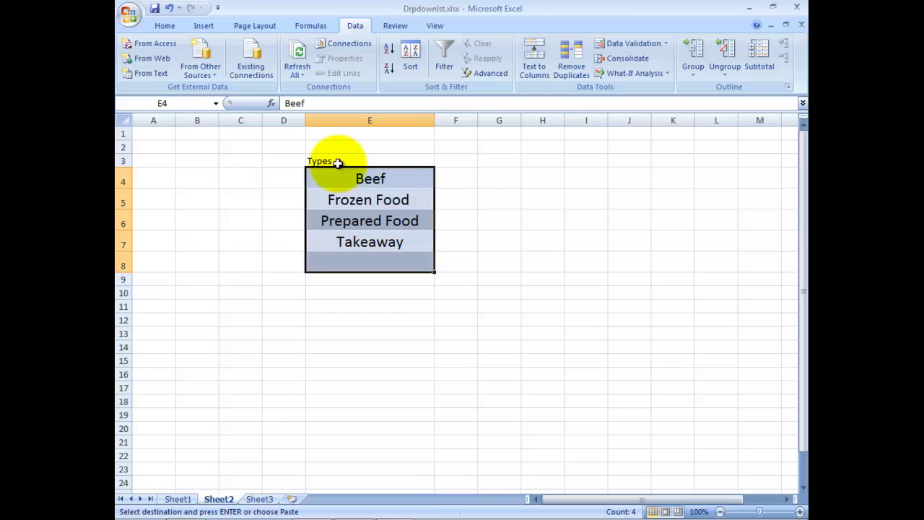
Step: Fill the Types heading cell E3 with yellow
{"action": "left_click", "coordinate": [337, 162]}
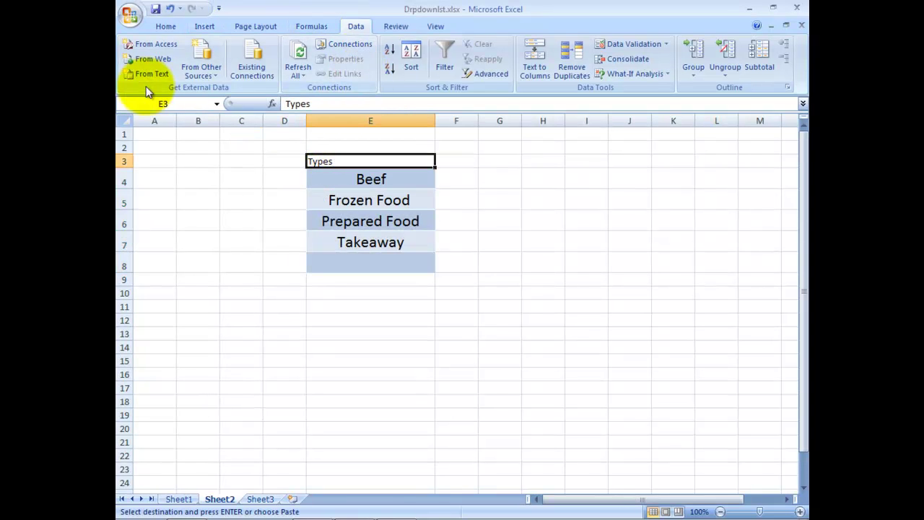
{"action": "left_click", "coordinate": [164, 28]}
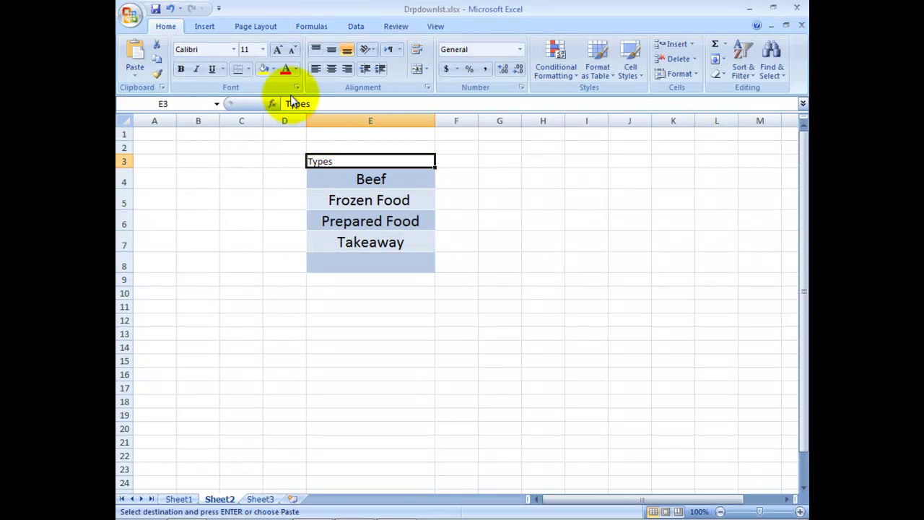
{"action": "left_click", "coordinate": [264, 69]}
Step: Define the name Types with workbook scope for the range E4:E8 on Sheet2
{"action": "left_click_drag", "start_coordinate": [411, 265], "coordinate": [401, 187]}
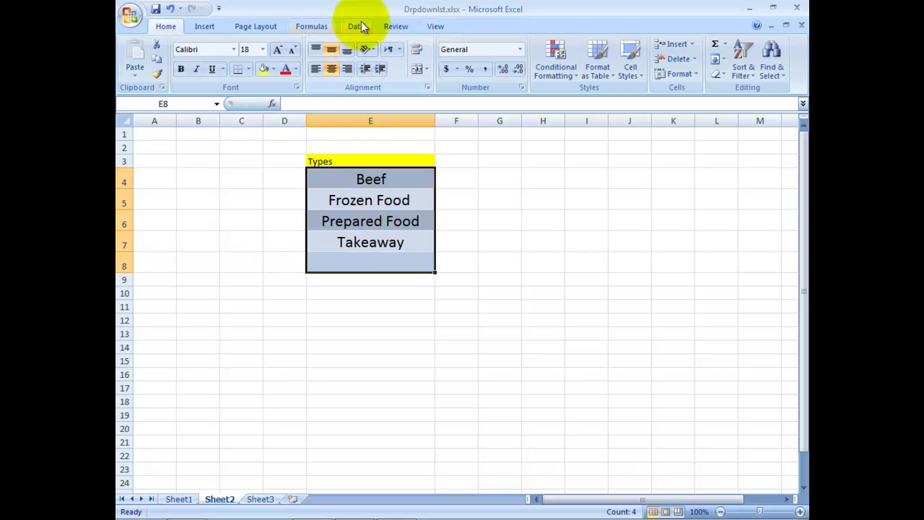
{"action": "left_click", "coordinate": [288, 29]}
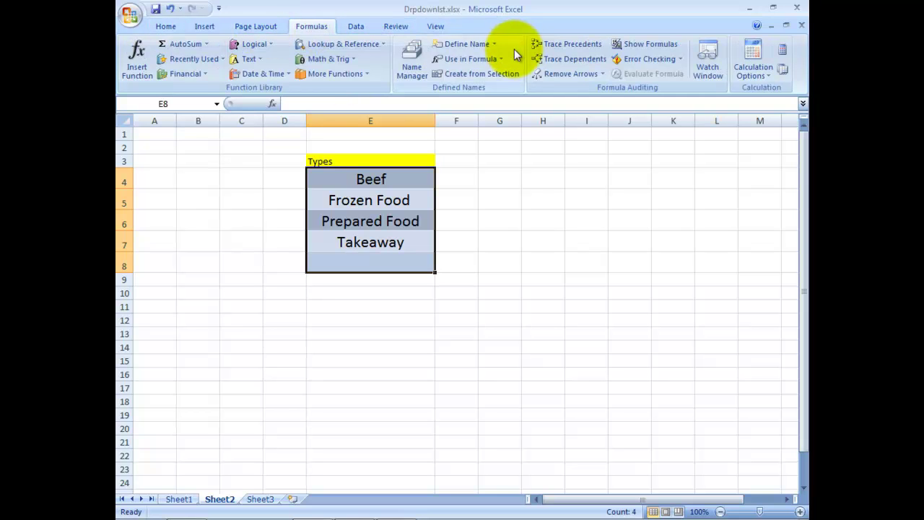
{"action": "left_click", "coordinate": [466, 46]}
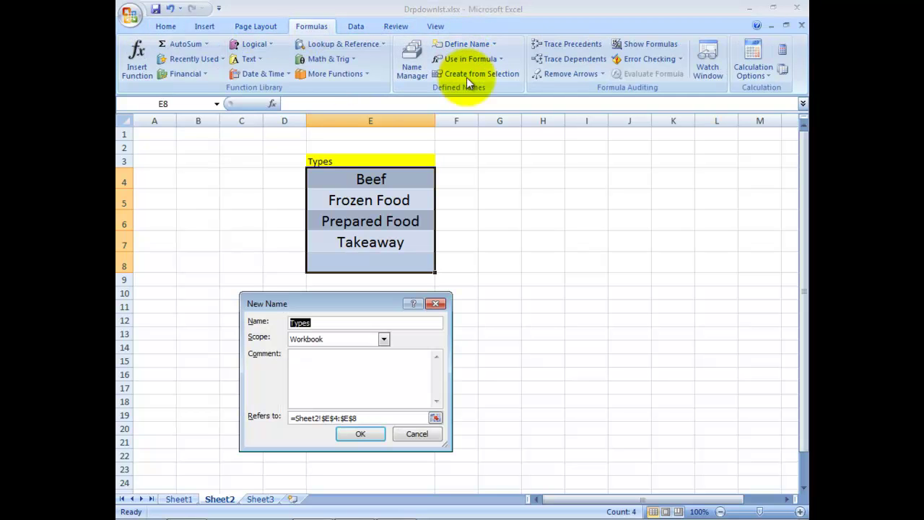
{"action": "left_click", "coordinate": [359, 435]}
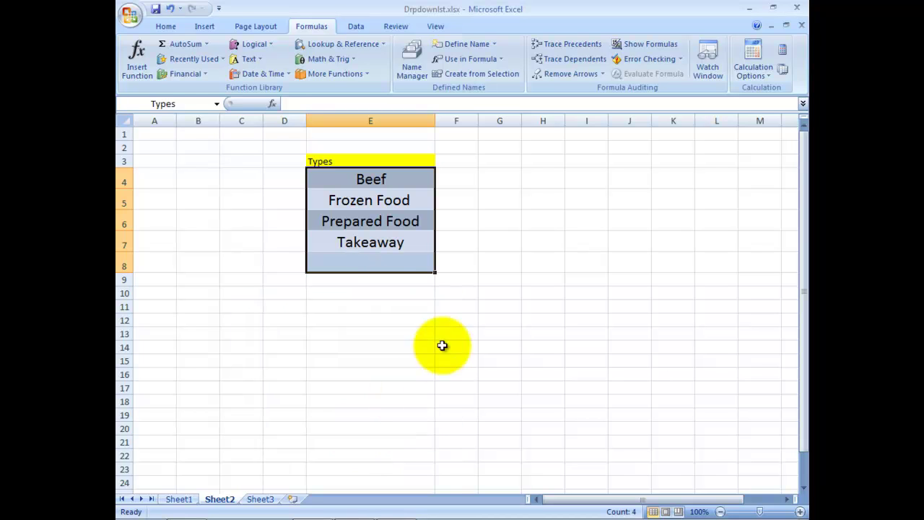
{"action": "left_click", "coordinate": [475, 355]}
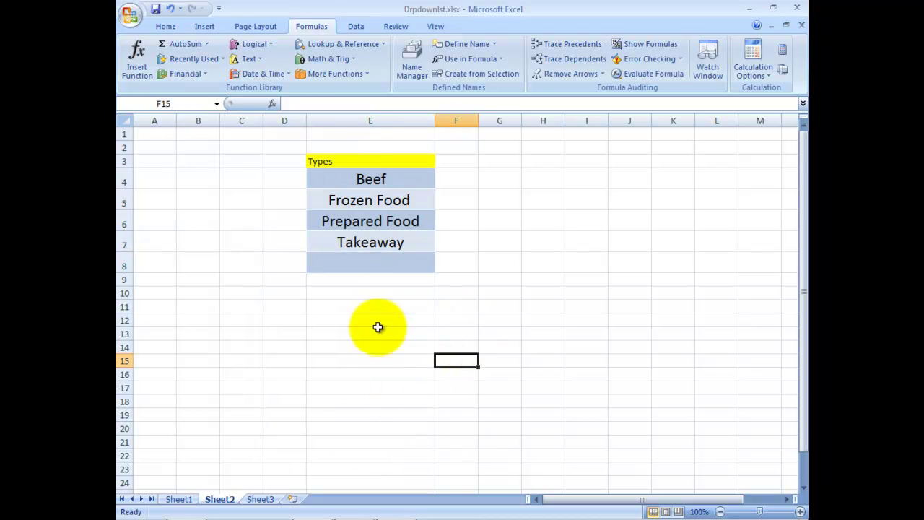
Step: Examine the items in the Types range on Sheet2 and the Vegatables items in the Sheet1 table
{"action": "left_click", "coordinate": [366, 183]}
{"action": "left_click_drag", "start_coordinate": [366, 184], "coordinate": [380, 202]}
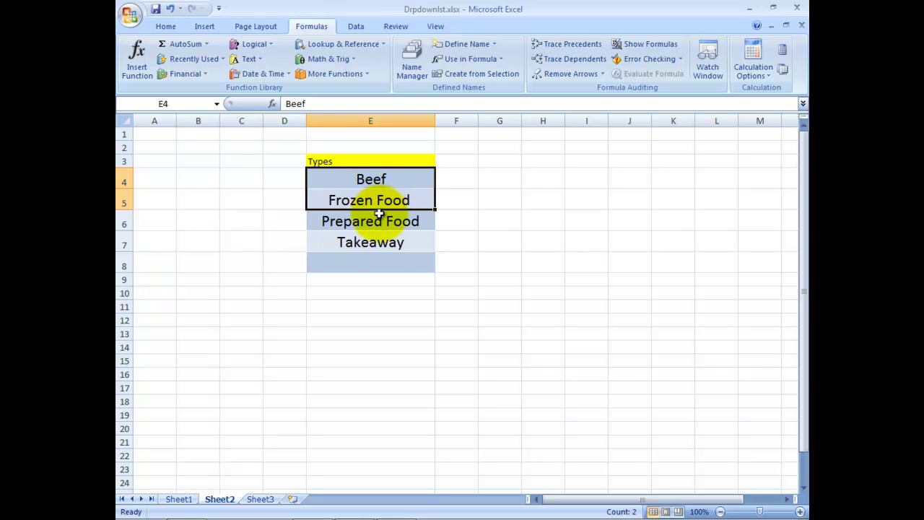
{"action": "left_click", "coordinate": [368, 221]}
{"action": "left_click_drag", "start_coordinate": [375, 262], "coordinate": [361, 179]}
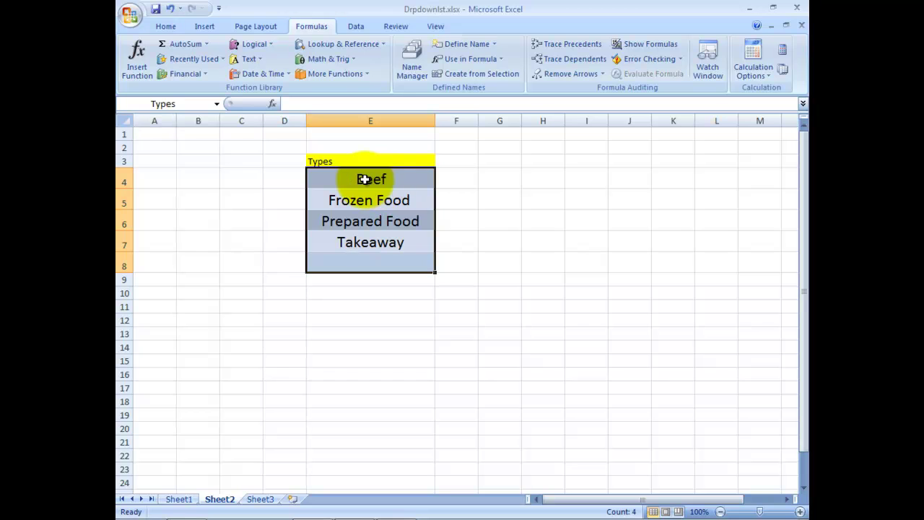
{"action": "left_click", "coordinate": [175, 500]}
{"action": "left_click_drag", "start_coordinate": [513, 287], "coordinate": [527, 364]}
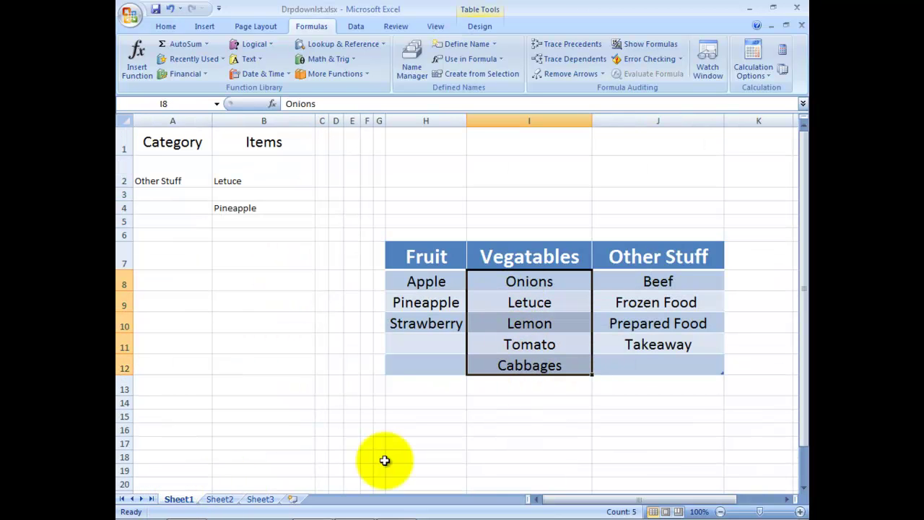
{"action": "left_click", "coordinate": [221, 499]}
{"action": "left_click", "coordinate": [192, 500]}
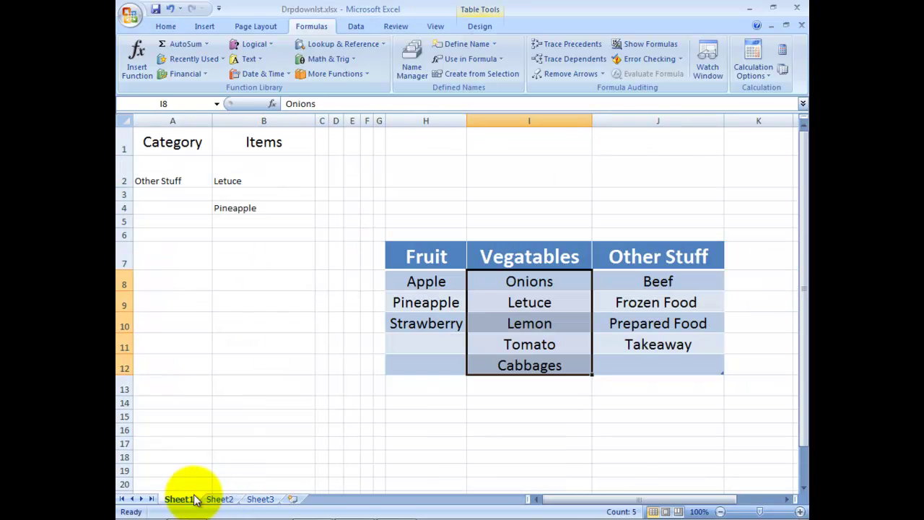
Step: Begin an IF function before INDIRECT in the formula of the defined name Two, testing whether A2 equals text starting with Other
{"action": "left_click", "coordinate": [264, 196]}
{"action": "left_click", "coordinate": [251, 209]}
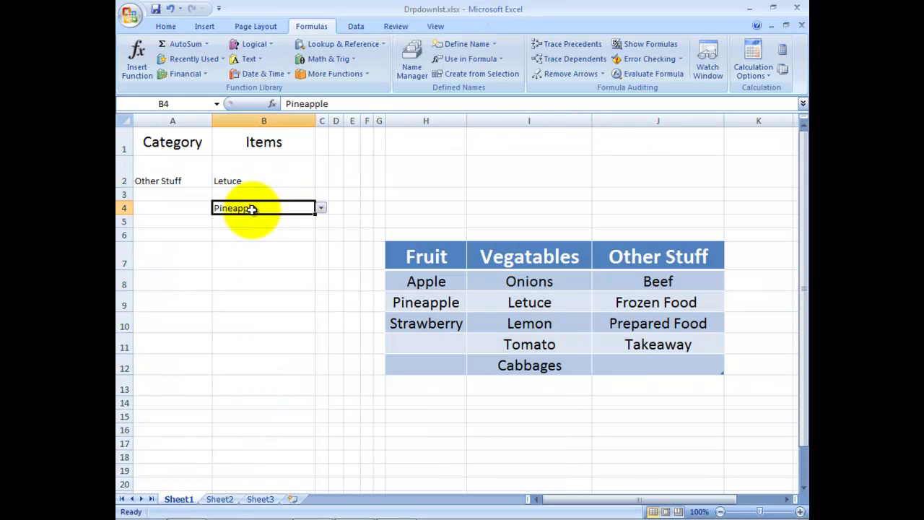
{"action": "left_click", "coordinate": [416, 54]}
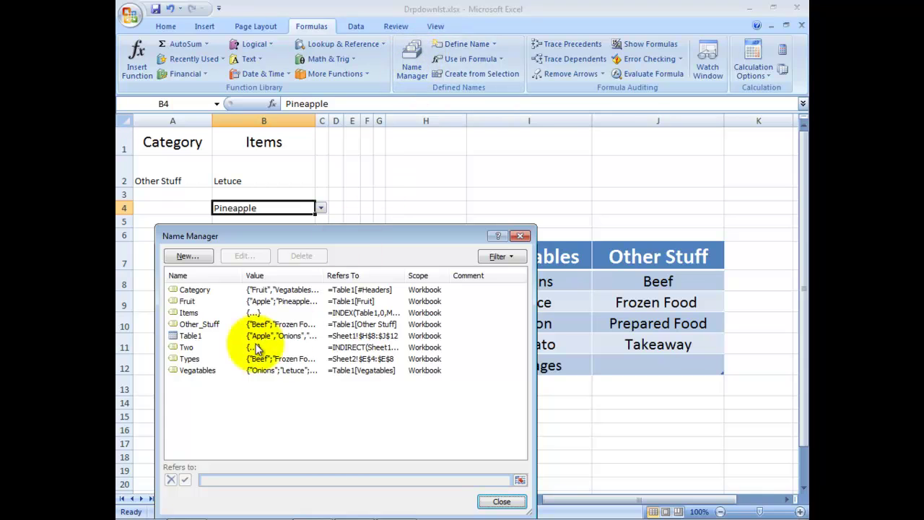
{"action": "left_click", "coordinate": [209, 348]}
{"action": "left_click", "coordinate": [202, 475]}
{"action": "type", "text": "if("}
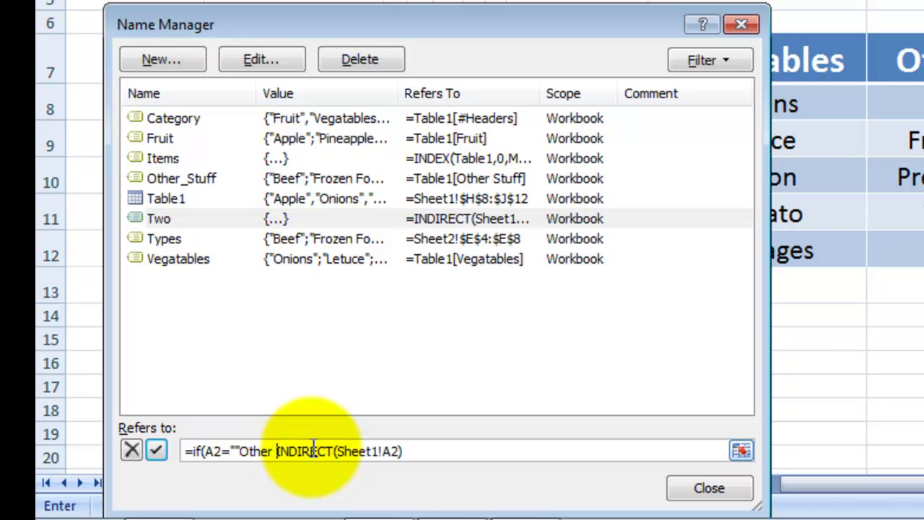
{"action": "type", "text": "S"}
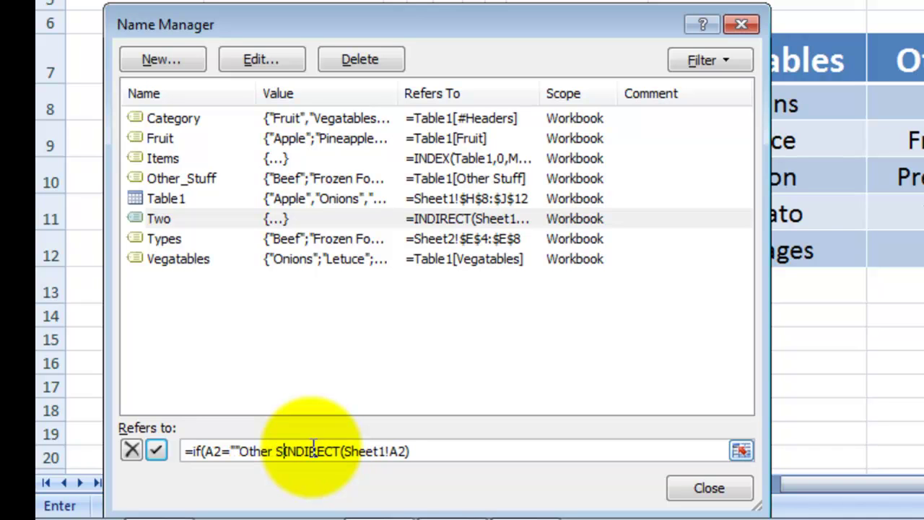
{"action": "type", "text": "tuff\""}
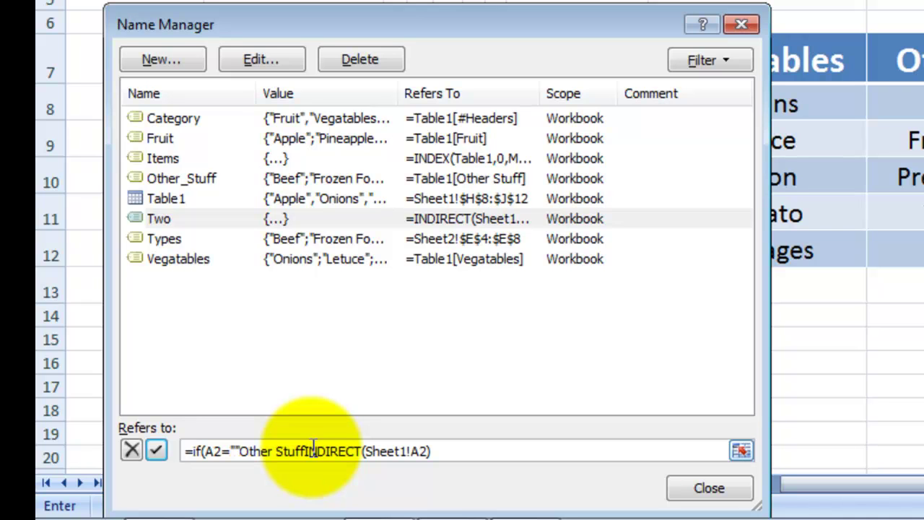
{"action": "key", "text": "BackSpace"}
{"action": "key", "text": "BackSpace"}
{"action": "key", "text": "BackSpace"}
{"action": "key", "text": "BackSpace"}
{"action": "key", "text": "BackSpace"}
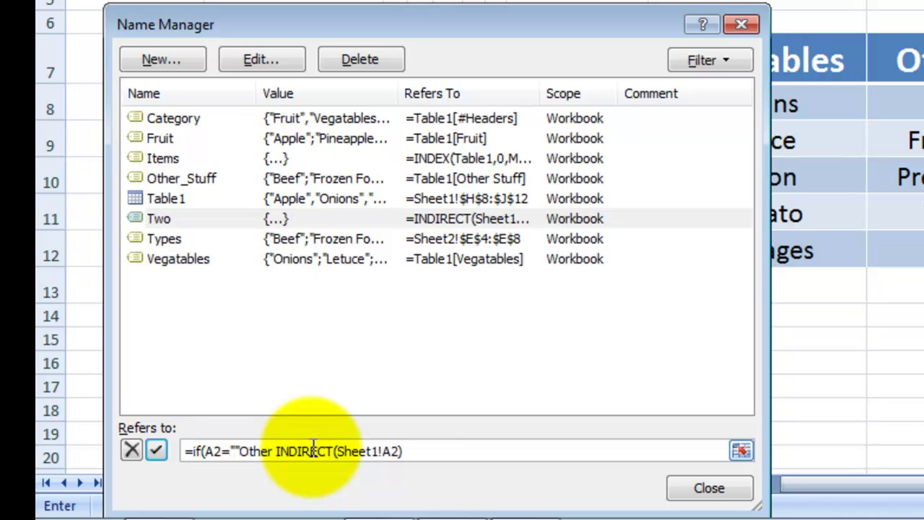
Step: Complete the IF condition text as "Other stuff", with Types as the true result and INDIRECT(Sheet1!A2) as the false result
{"action": "type", "text": "stuff"}
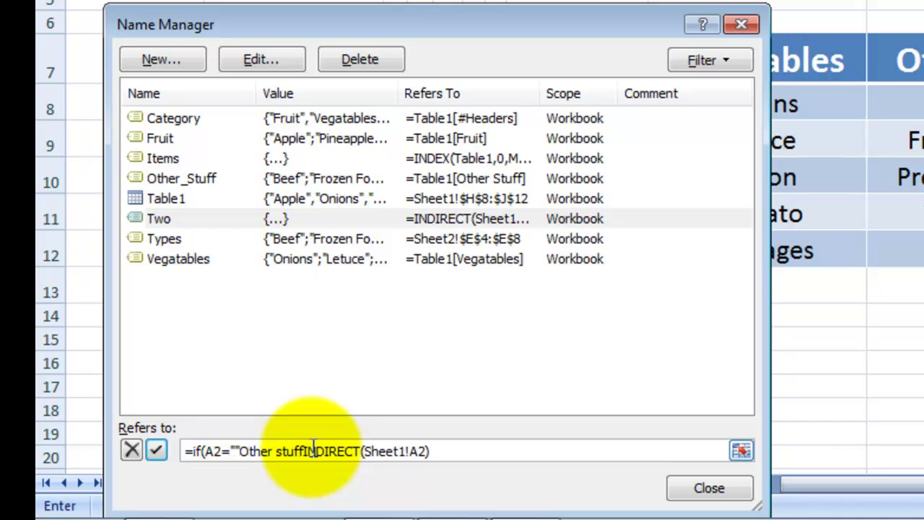
{"action": "type", "text": "\","}
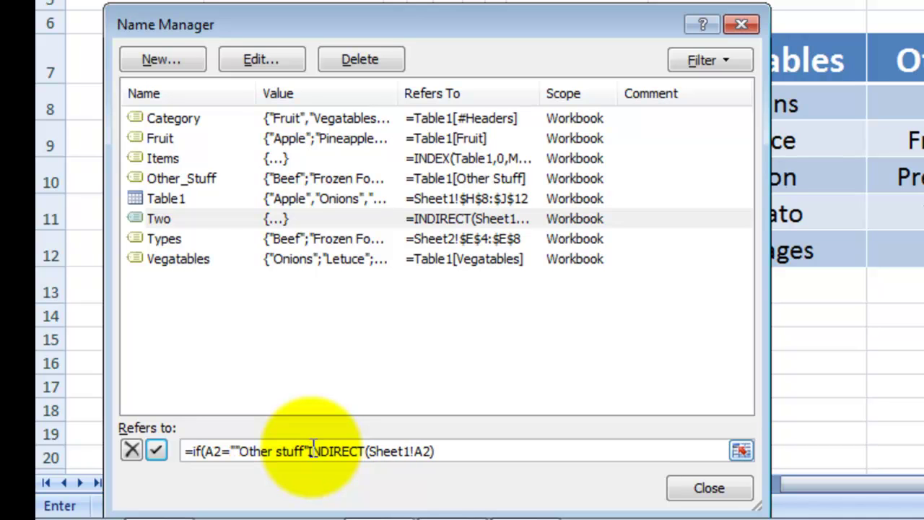
{"action": "type", "text": ","}
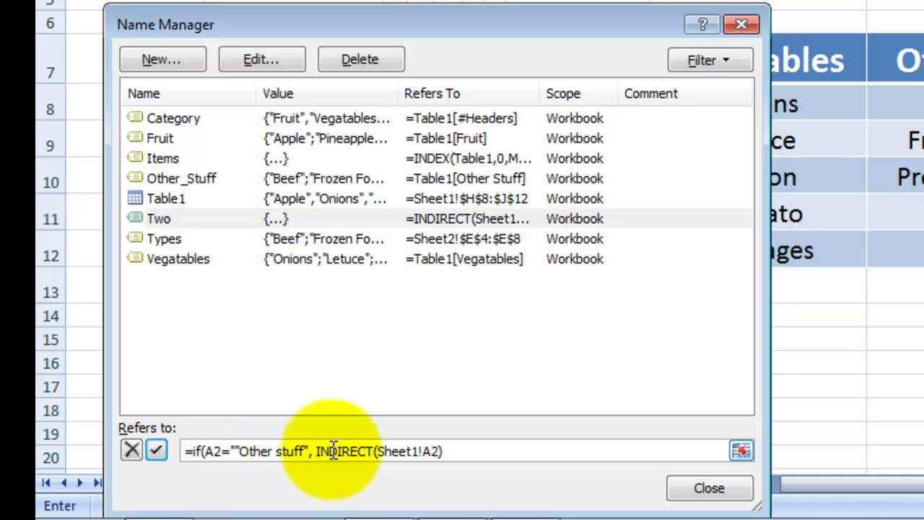
{"action": "type", "text": "Types"}
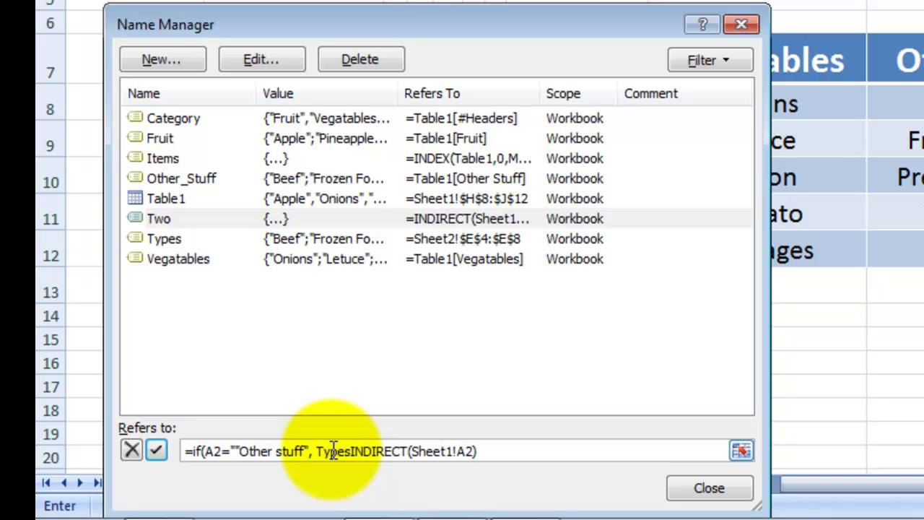
{"action": "type", "text": ","}
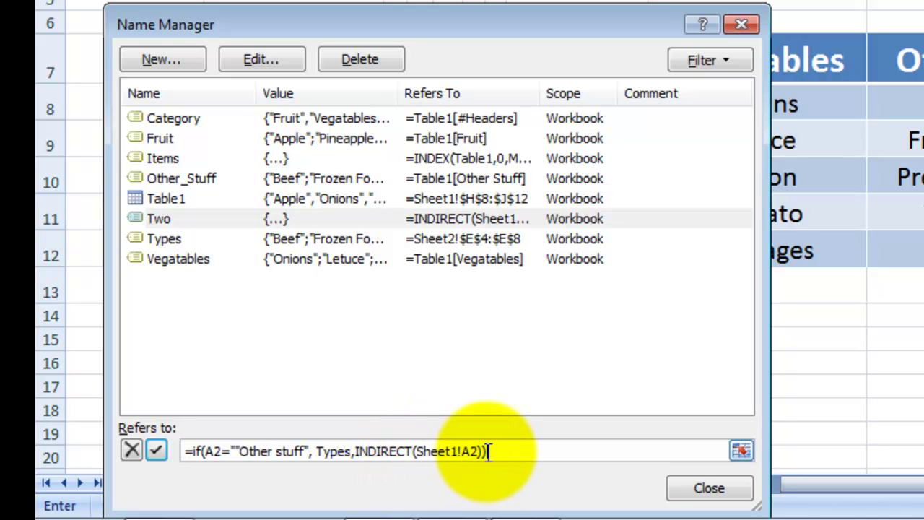
Step: Remove the extra quotation mark before Other stuff, save the formula of the name Two and close the Name Manager
{"action": "left_click", "coordinate": [241, 450]}
{"action": "key", "text": "BackSpace"}
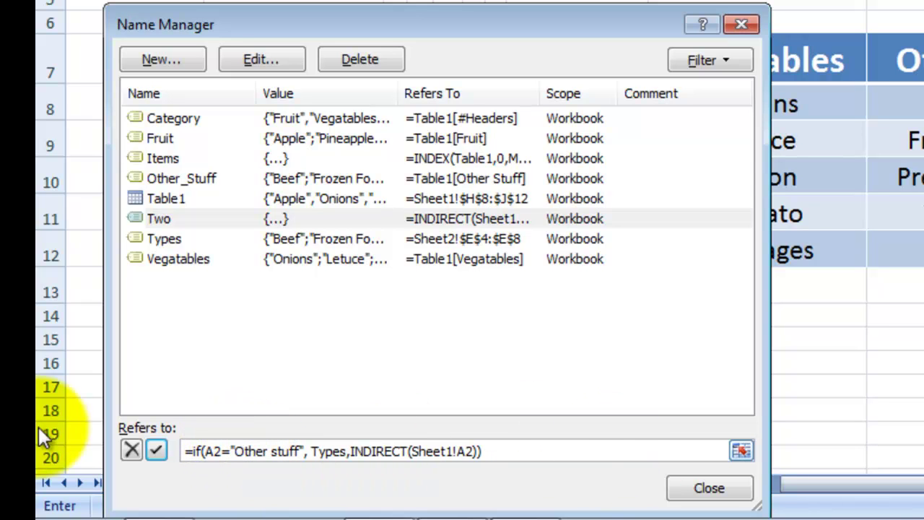
{"action": "left_click", "coordinate": [156, 451]}
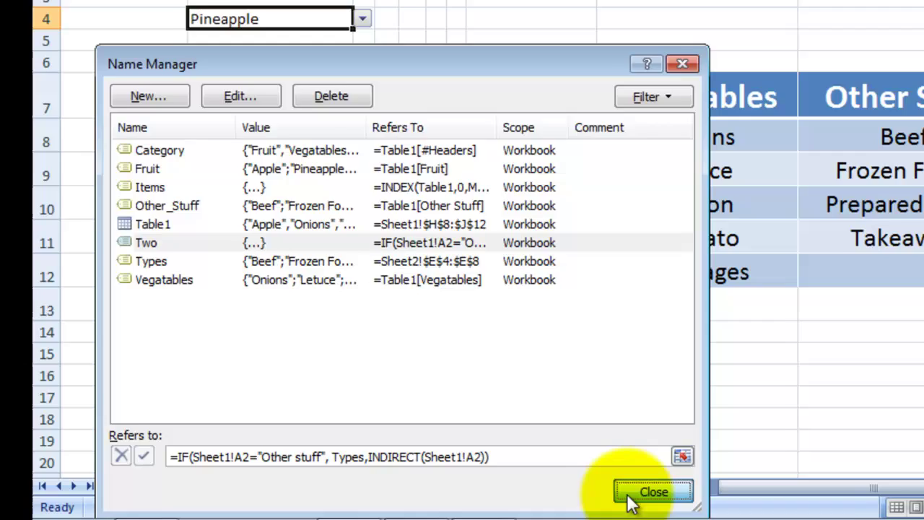
{"action": "left_click", "coordinate": [708, 488]}
Step: Change the category in A2 to Fruit
{"action": "left_click", "coordinate": [79, 94]}
{"action": "left_click", "coordinate": [153, 95]}
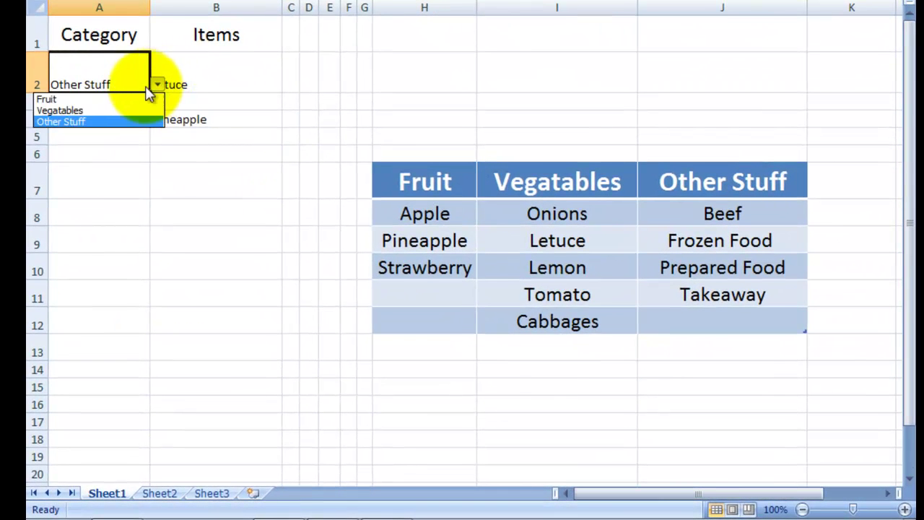
{"action": "left_click", "coordinate": [108, 99]}
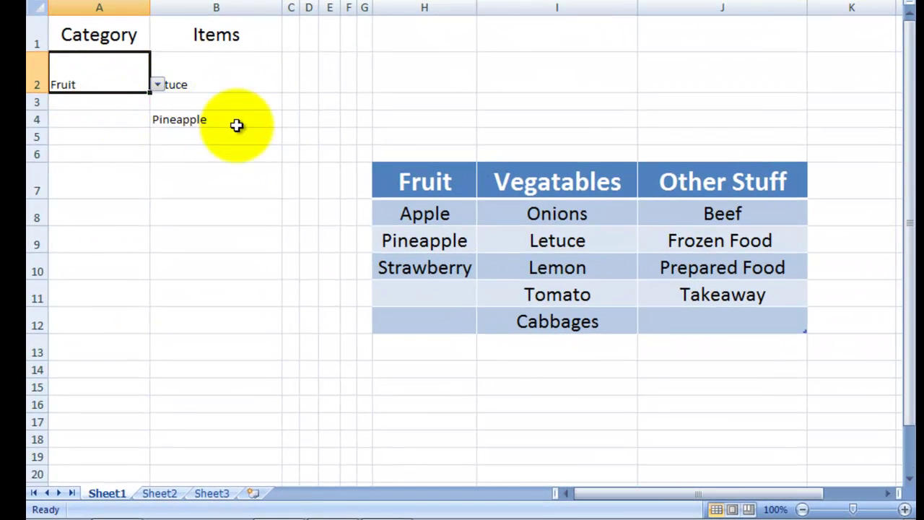
Step: Choose Strawberry from the dependent item list in B4
{"action": "left_click", "coordinate": [238, 121]}
{"action": "left_click", "coordinate": [289, 119]}
{"action": "left_click", "coordinate": [203, 157]}
Step: Change the category in A2 to Vegatables and choose Tomato from the item list in B4
{"action": "left_click", "coordinate": [81, 83]}
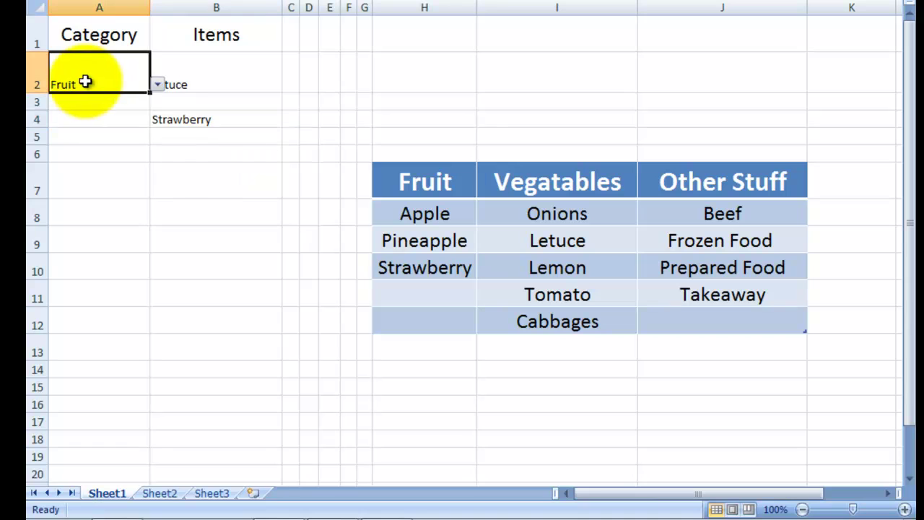
{"action": "left_click", "coordinate": [157, 84]}
{"action": "left_click", "coordinate": [140, 111]}
{"action": "left_click", "coordinate": [239, 117]}
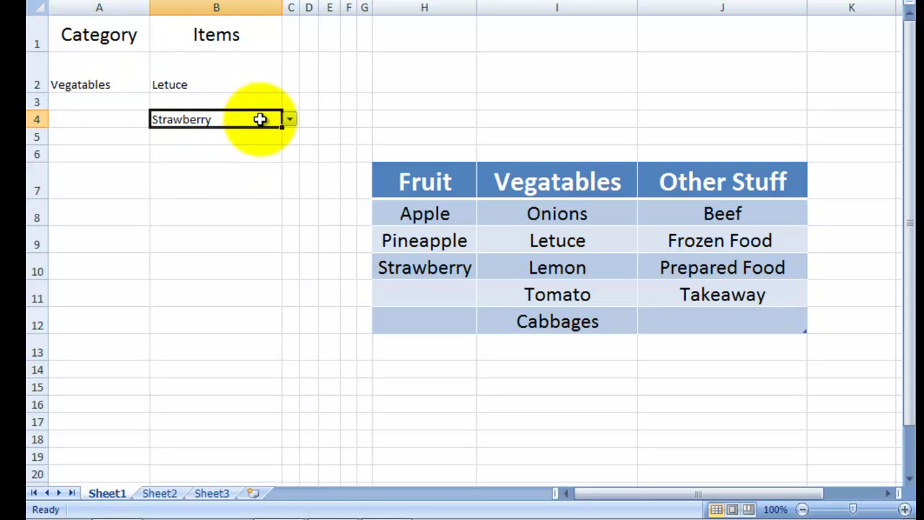
{"action": "left_click", "coordinate": [288, 119]}
{"action": "left_click", "coordinate": [251, 167]}
Step: Change the category in A2 to Other Stuff and choose Frozen Food from the item list in B4
{"action": "left_click", "coordinate": [94, 82]}
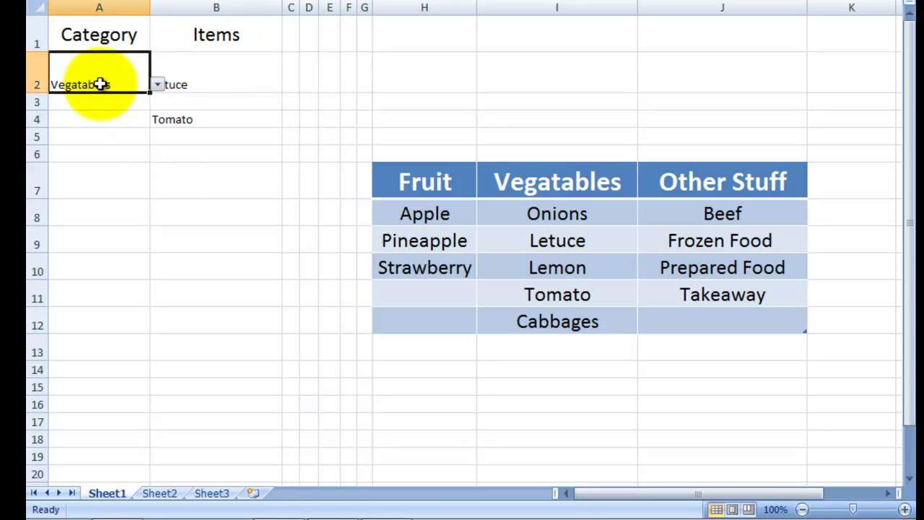
{"action": "left_click", "coordinate": [158, 85]}
{"action": "left_click", "coordinate": [125, 122]}
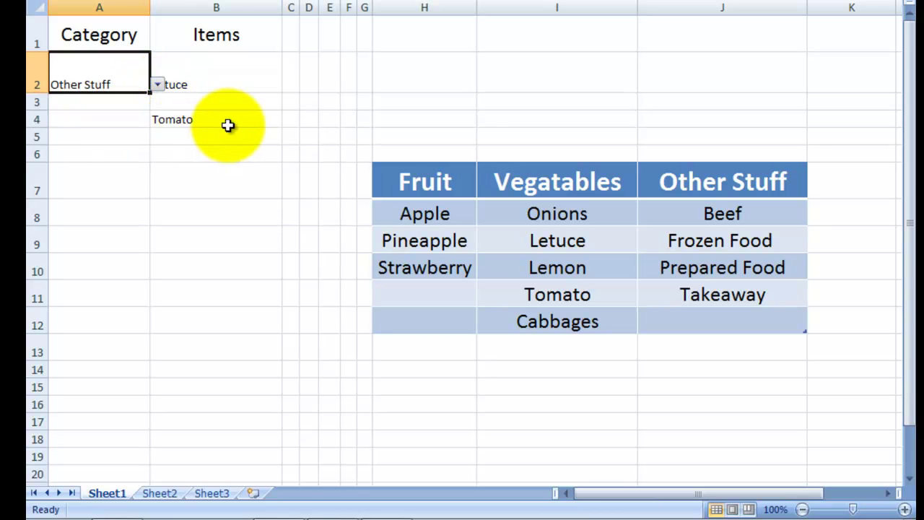
{"action": "left_click", "coordinate": [227, 122]}
{"action": "left_click", "coordinate": [289, 119]}
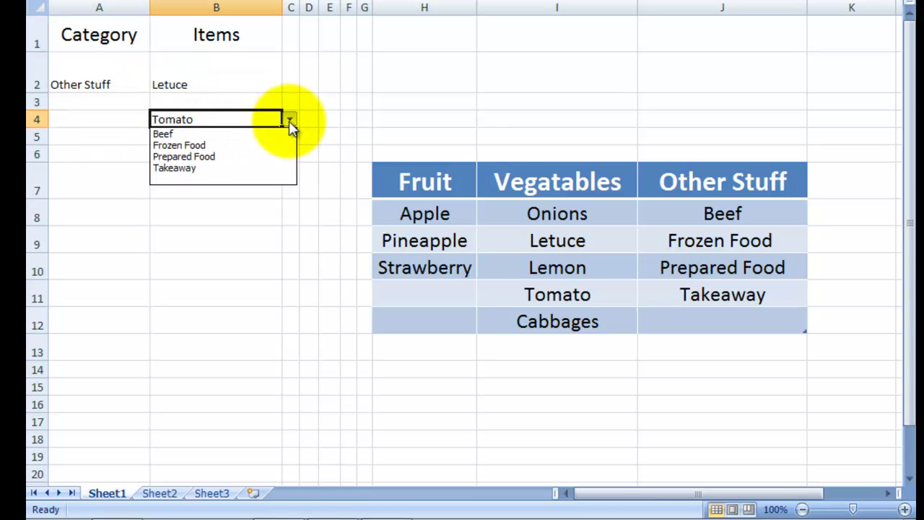
{"action": "left_click", "coordinate": [210, 146]}
{"action": "left_click", "coordinate": [191, 240]}
{"action": "left_click", "coordinate": [243, 120]}
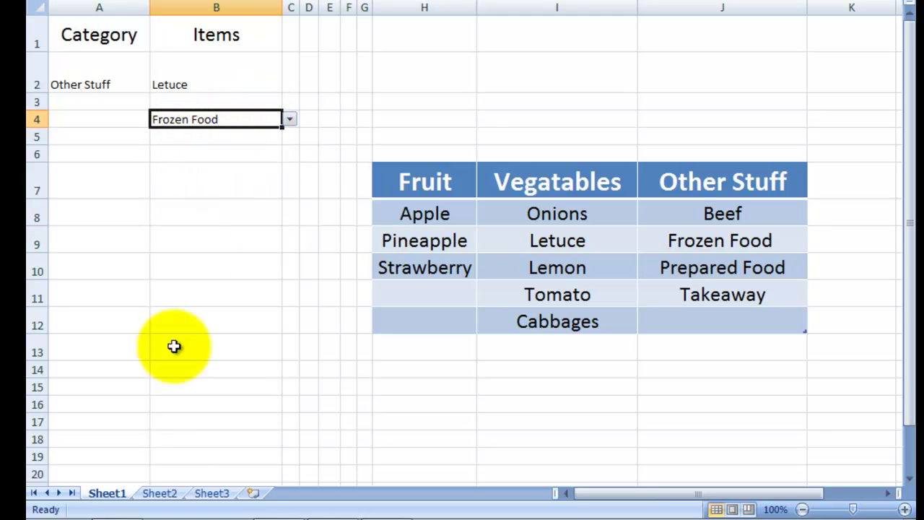
Step: Clear the Frozen Food and Prepared Food entries in E5:E6 of the Types list on Sheet2
{"action": "left_click", "coordinate": [159, 493]}
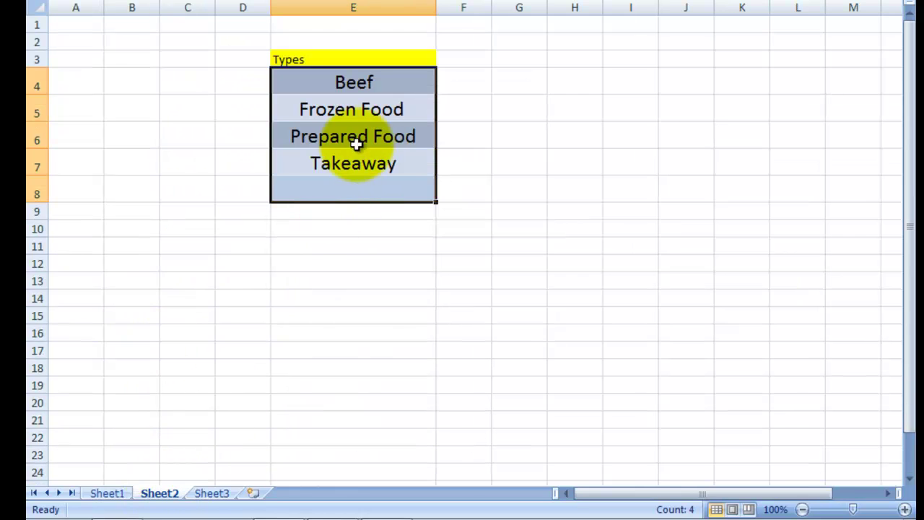
{"action": "left_click_drag", "start_coordinate": [348, 159], "coordinate": [343, 112]}
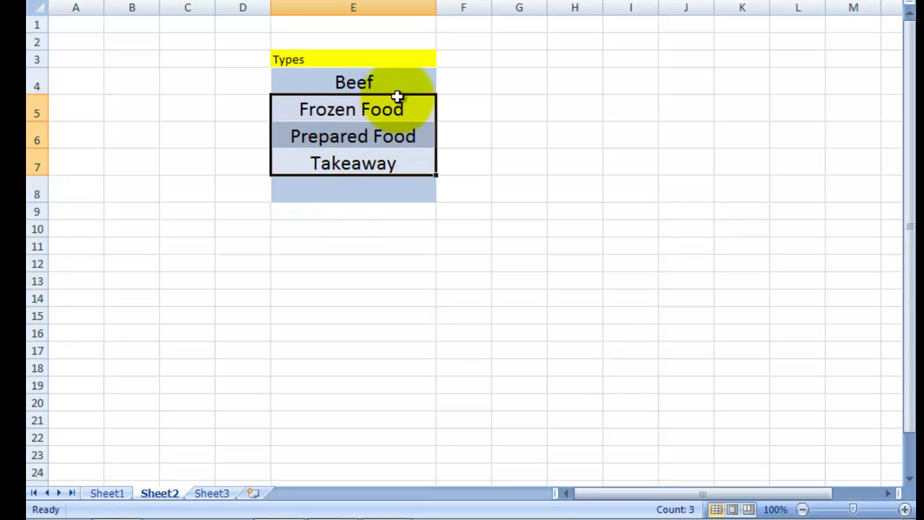
{"action": "left_click", "coordinate": [383, 140]}
{"action": "left_click_drag", "start_coordinate": [351, 103], "coordinate": [349, 130]}
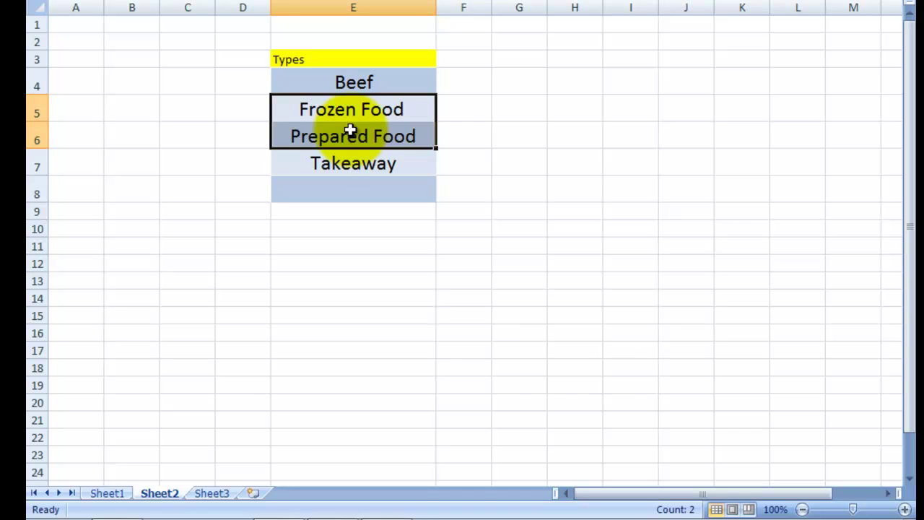
{"action": "key", "text": "Delete"}
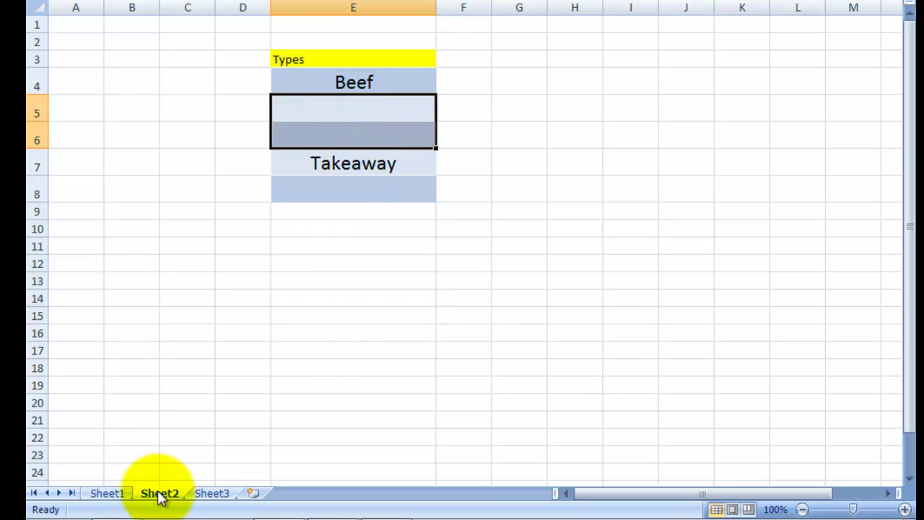
Step: On Sheet1, switch the A2 category to Vegatables and back to Other Stuff, and check the B4 item list for blank entries
{"action": "left_click", "coordinate": [114, 493]}
{"action": "left_click", "coordinate": [101, 85]}
{"action": "left_click", "coordinate": [157, 85]}
{"action": "left_click", "coordinate": [119, 109]}
{"action": "left_click", "coordinate": [158, 86]}
{"action": "left_click", "coordinate": [114, 120]}
{"action": "left_click", "coordinate": [245, 120]}
{"action": "left_click", "coordinate": [289, 120]}
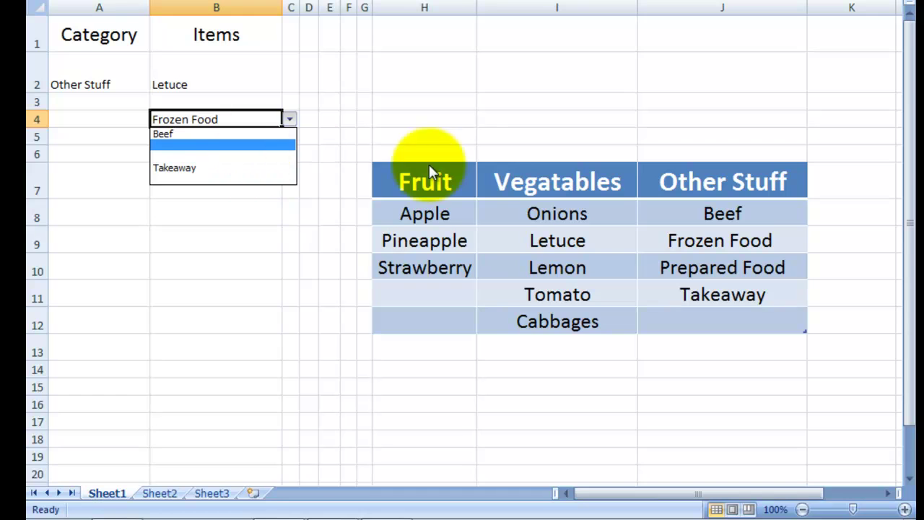
{"action": "left_click", "coordinate": [740, 209]}
Step: Begin an OFFSET formula in B7 with the name Two as reference, 0 rows and 0 columns
{"action": "left_click", "coordinate": [271, 182]}
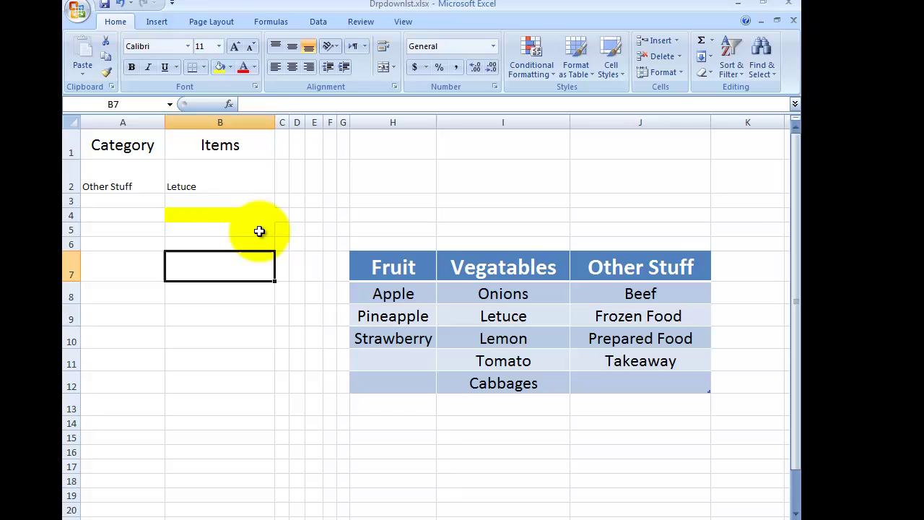
{"action": "type", "text": "="}
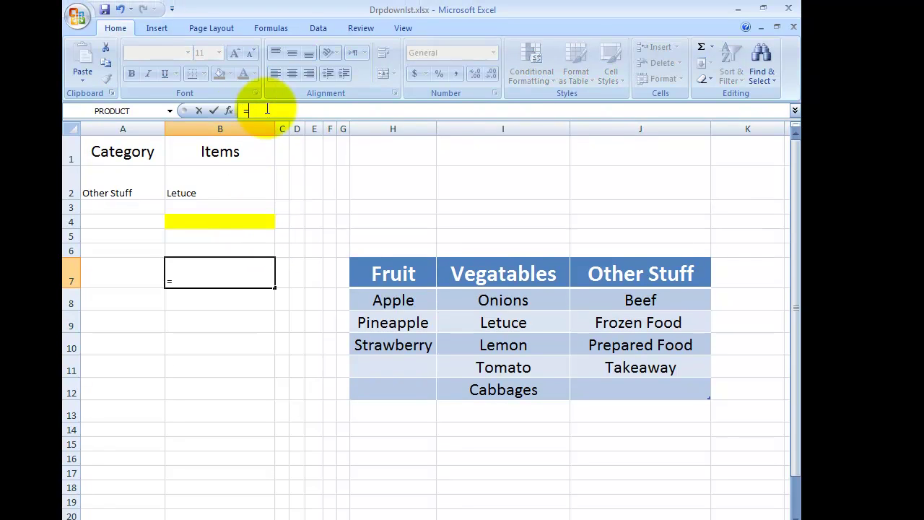
{"action": "type", "text": "of"}
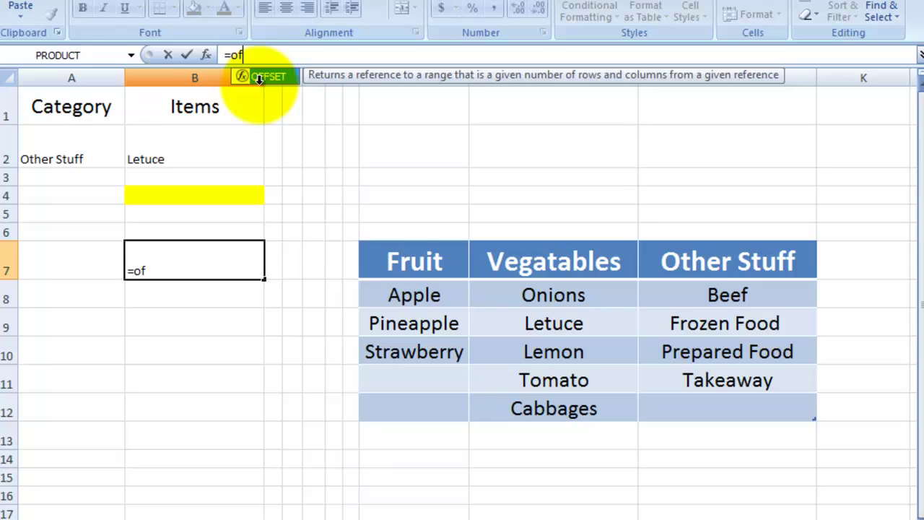
{"action": "double_click", "coordinate": [195, 196]}
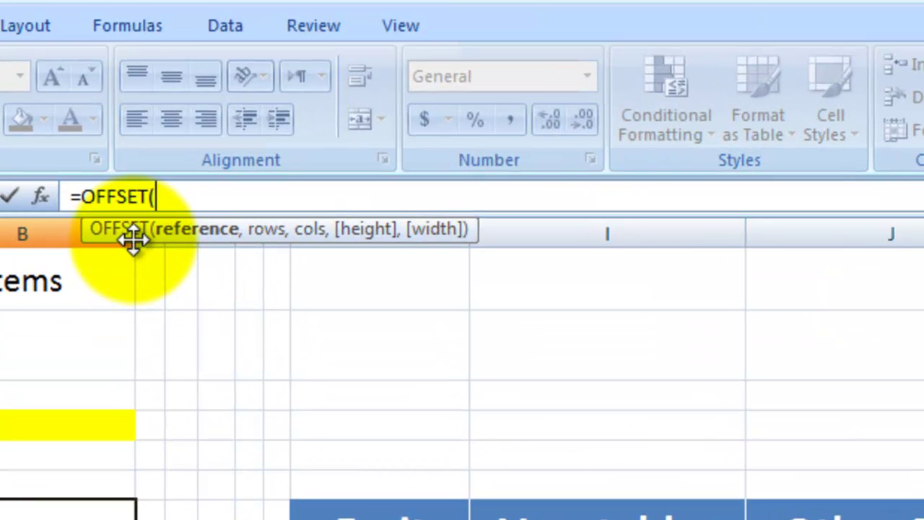
{"action": "type", "text": "tw"}
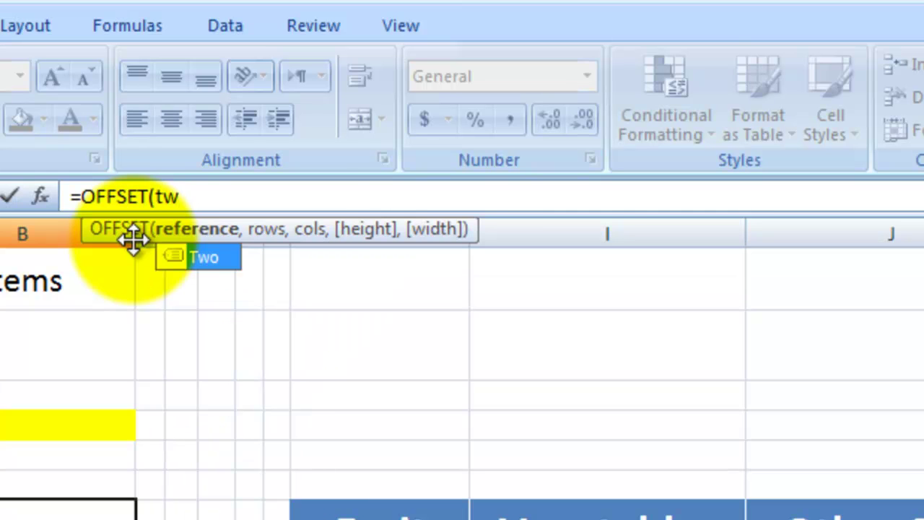
{"action": "double_click", "coordinate": [241, 257]}
{"action": "type", "text": ","}
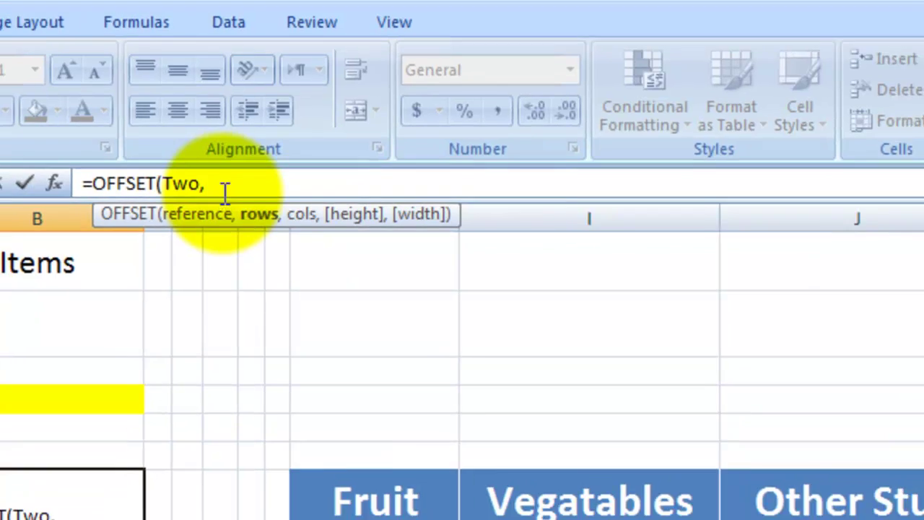
{"action": "type", "text": "0,"}
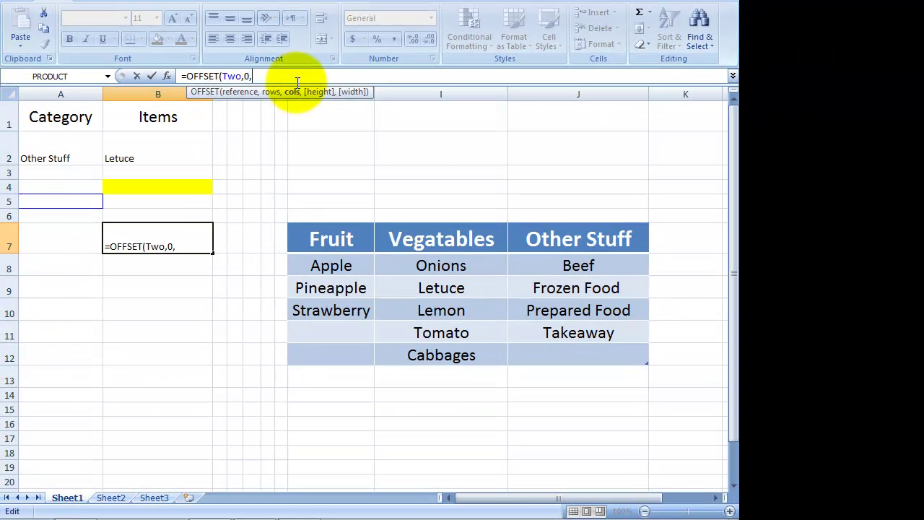
{"action": "type", "text": "0,"}
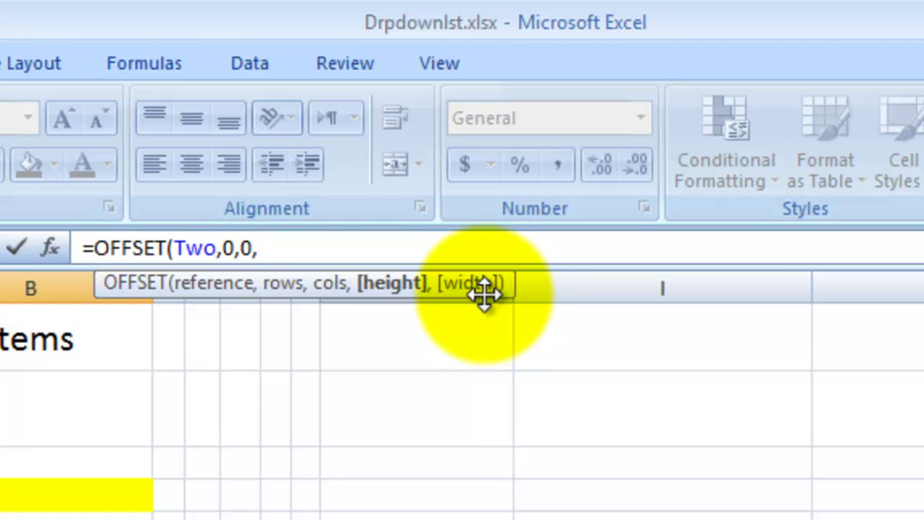
Step: Complete the OFFSET formula with COUNTA(two) as the height and 1 as the width
{"action": "type", "text": "co"}
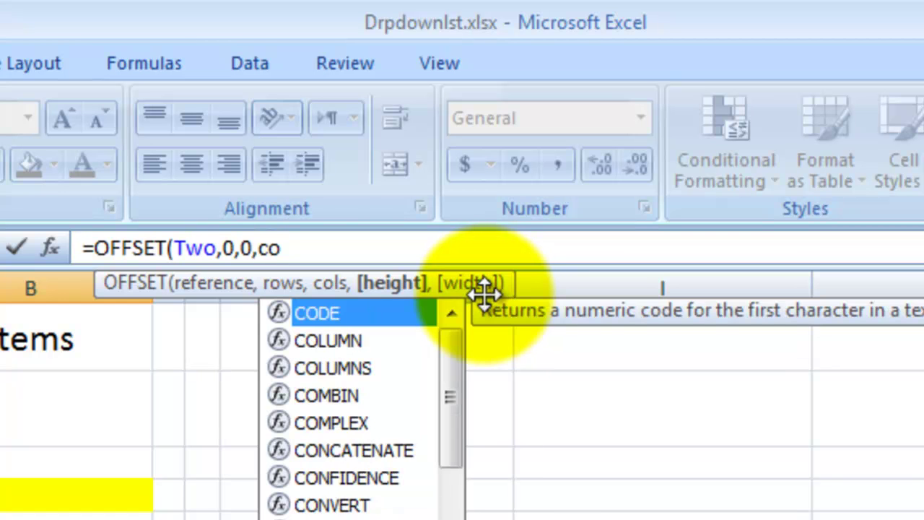
{"action": "type", "text": "un"}
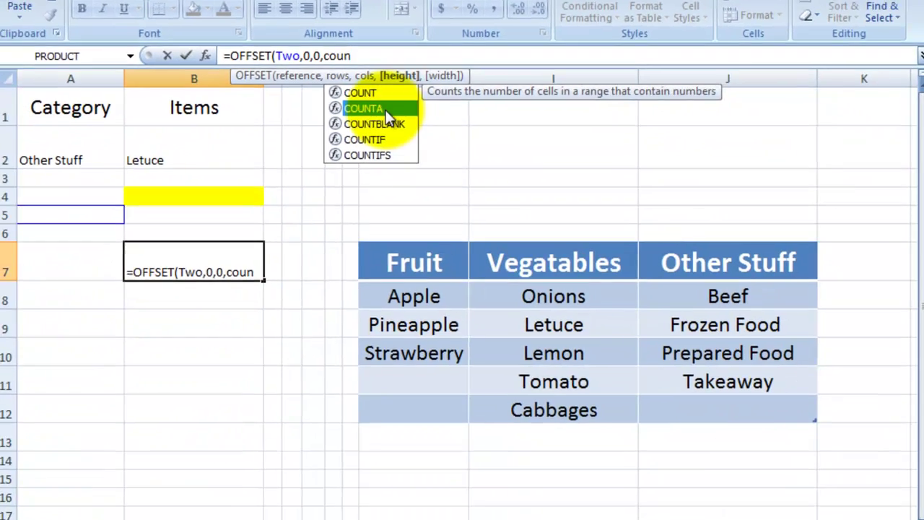
{"action": "double_click", "coordinate": [361, 340]}
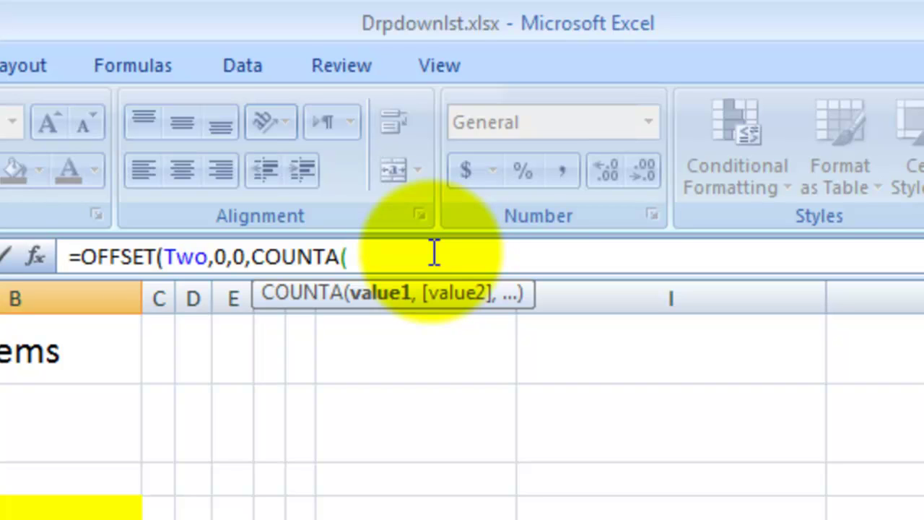
{"action": "type", "text": "two"}
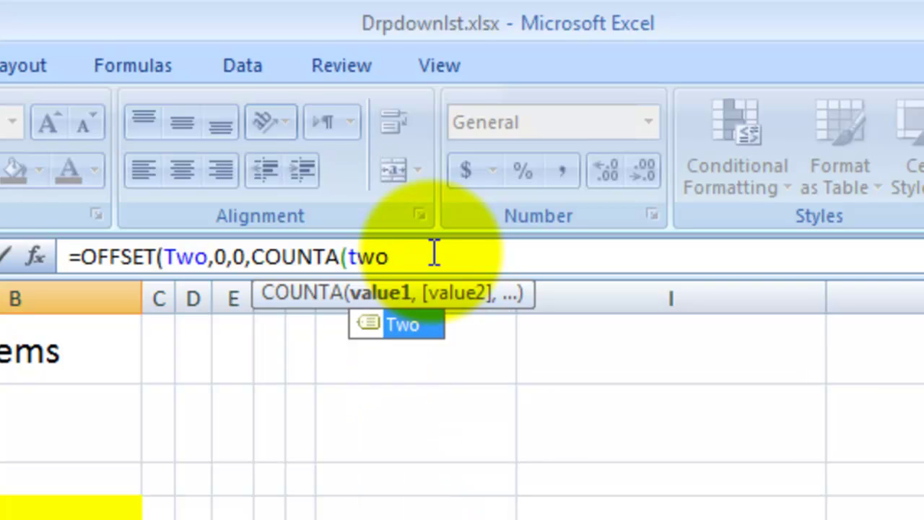
{"action": "type", "text": ")"}
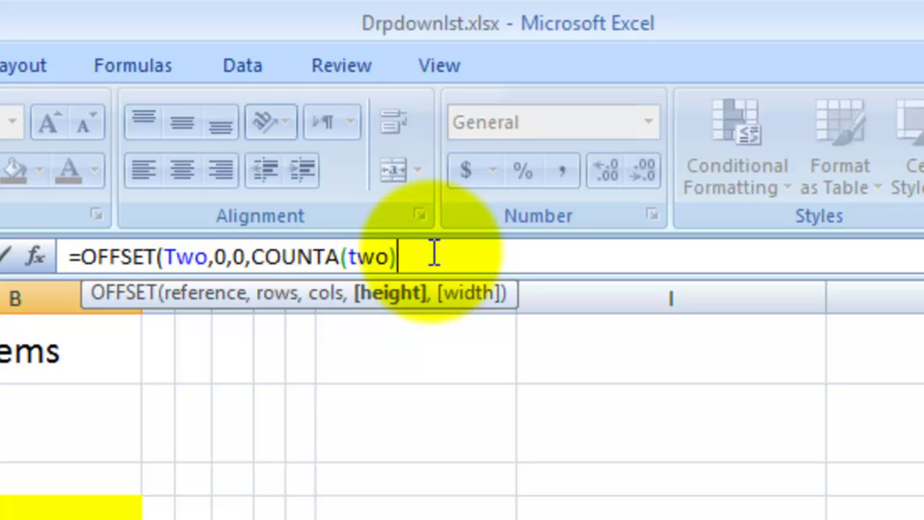
{"action": "type", "text": ","}
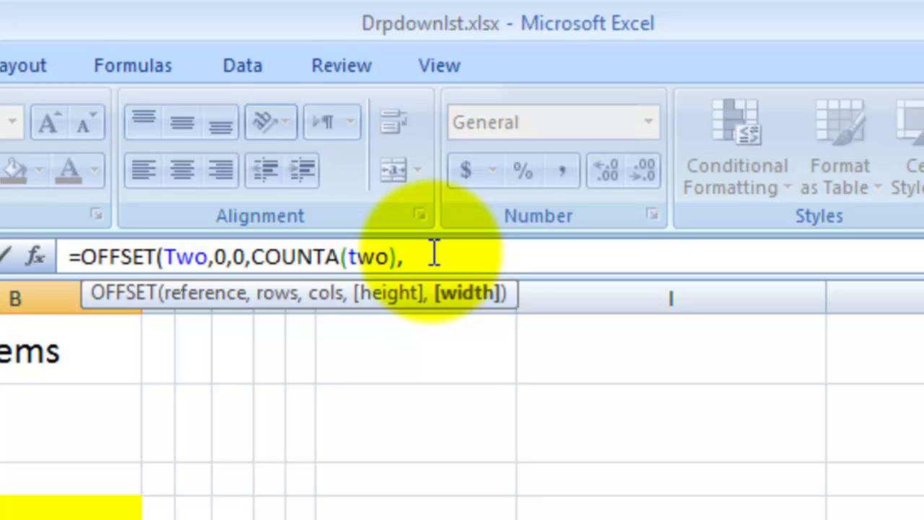
{"action": "type", "text": "1)"}
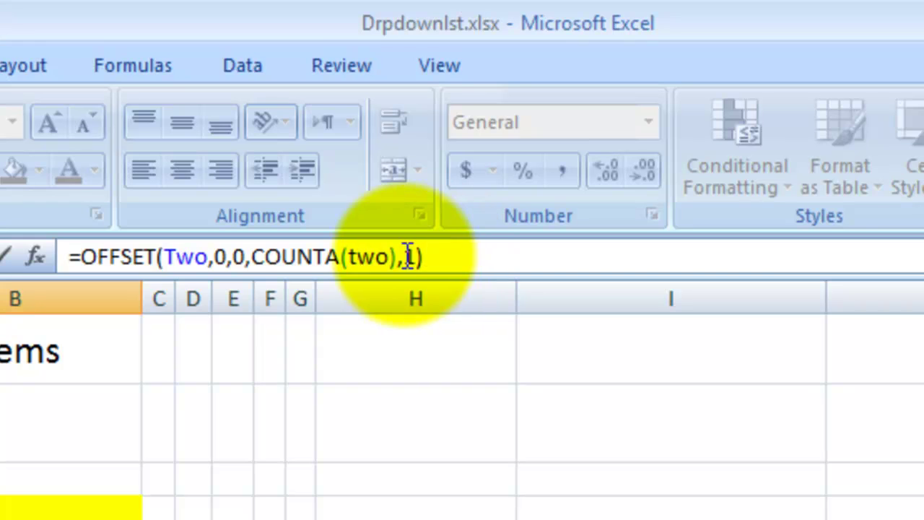
Step: Cut the entire OFFSET formula out of cell B7
{"action": "left_click_drag", "start_coordinate": [433, 256], "coordinate": [50, 257]}
{"action": "right_click", "coordinate": [116, 260]}
{"action": "left_click", "coordinate": [155, 271]}
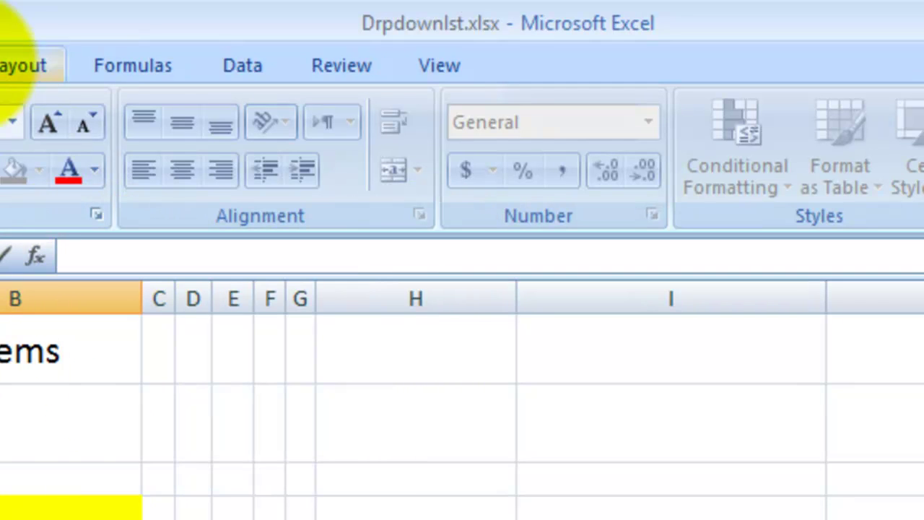
Step: Define a workbook-scoped name "three" that refers to the OFFSET formula that was cut
{"action": "left_click", "coordinate": [103, 25]}
{"action": "left_click", "coordinate": [262, 7]}
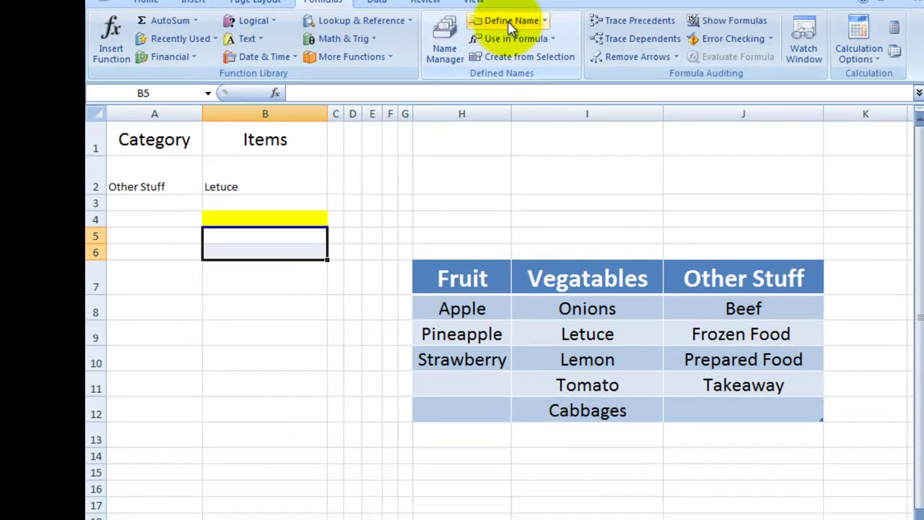
{"action": "left_click", "coordinate": [510, 22]}
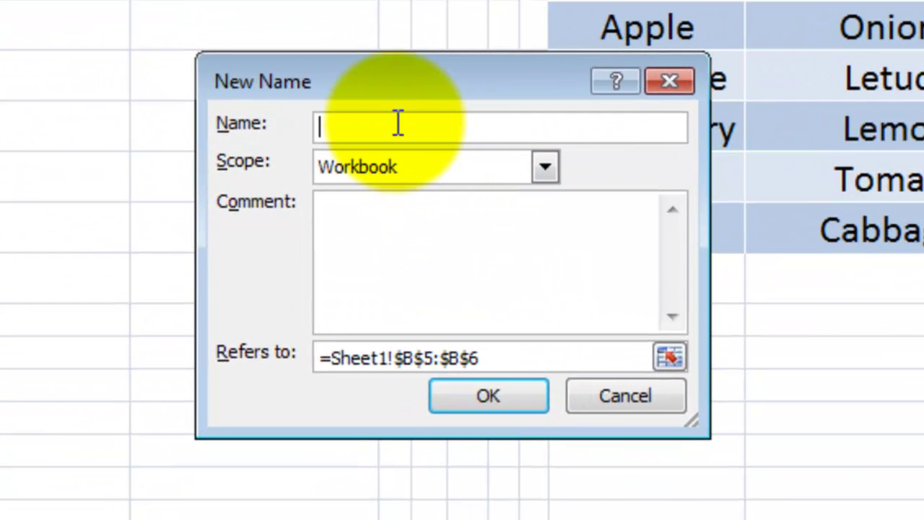
{"action": "type", "text": "r"}
{"action": "type", "text": "three"}
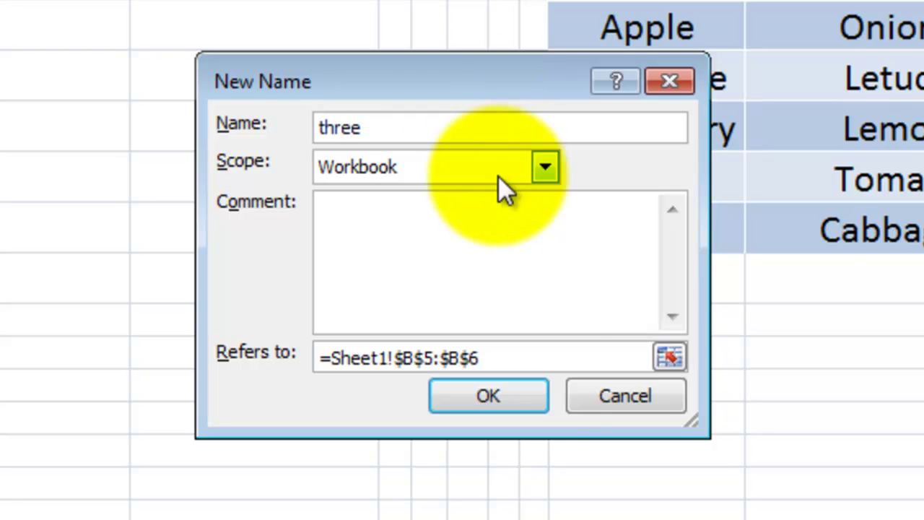
{"action": "left_click_drag", "start_coordinate": [479, 358], "coordinate": [190, 342]}
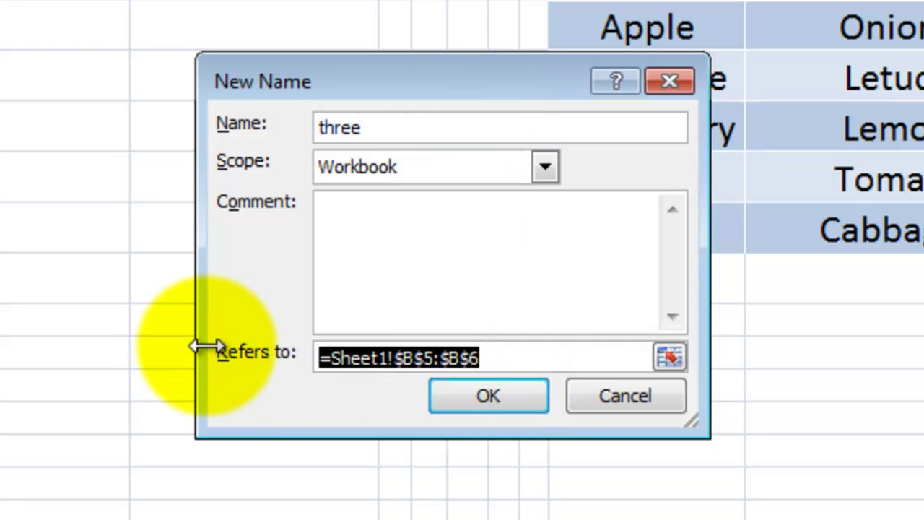
{"action": "key", "text": "ctrl+v"}
{"action": "left_click", "coordinate": [478, 401]}
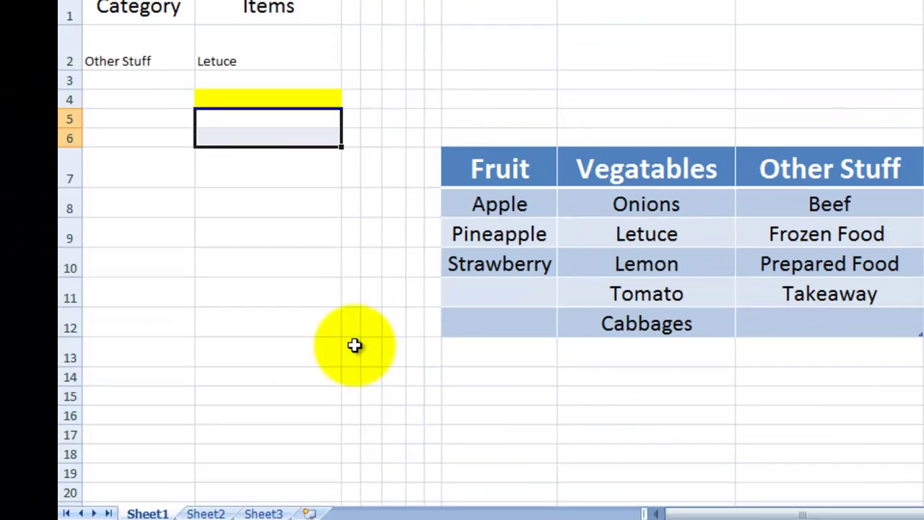
Step: Change the list source in the data validation of B4 to the defined name three
{"action": "left_click", "coordinate": [311, 99]}
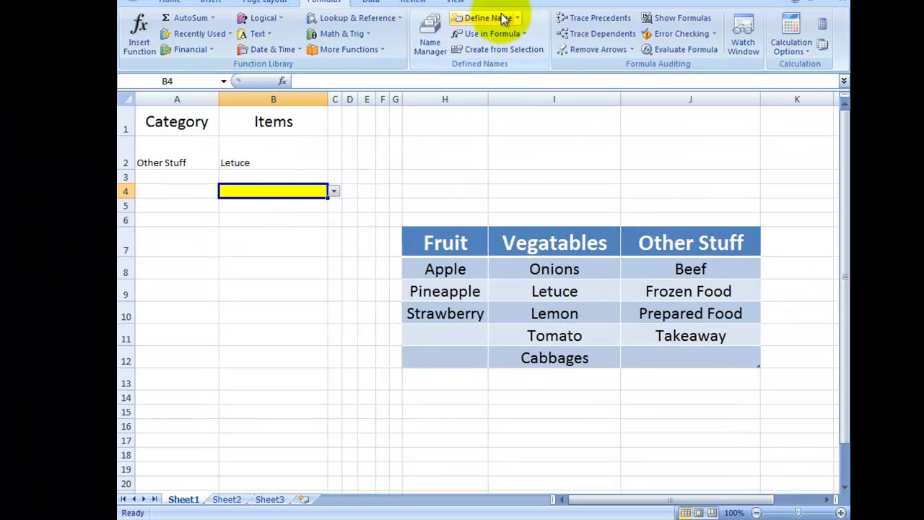
{"action": "left_click", "coordinate": [364, 5]}
{"action": "left_click", "coordinate": [672, 17]}
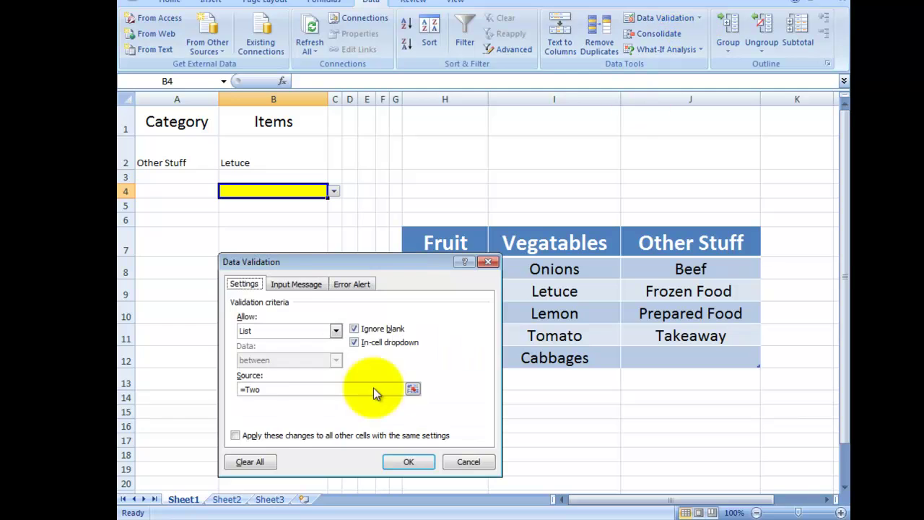
{"action": "left_click_drag", "start_coordinate": [261, 389], "coordinate": [226, 382]}
{"action": "left_click", "coordinate": [252, 388]}
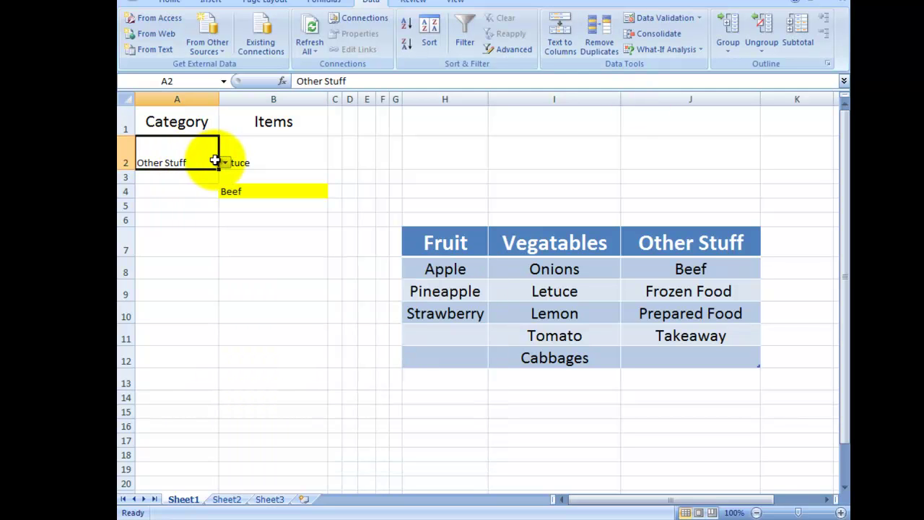
Step: Set the category in A2 to Fruit and display the items offered by the dropdown in B4
{"action": "left_click", "coordinate": [224, 163]}
{"action": "left_click", "coordinate": [183, 178]}
{"action": "left_click", "coordinate": [270, 190]}
{"action": "left_click", "coordinate": [335, 190]}
{"action": "left_click", "coordinate": [327, 191]}
{"action": "left_click", "coordinate": [335, 192]}
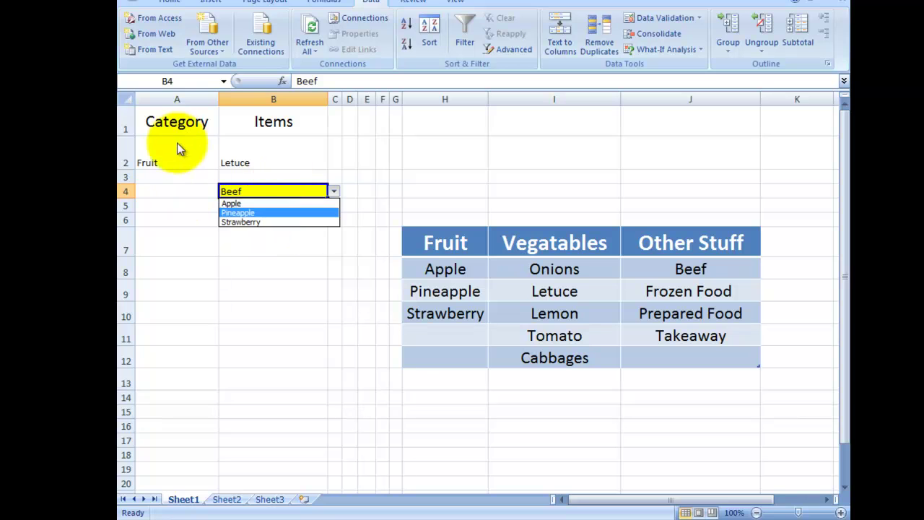
Step: Switch the category in A2 to Vegatables and display the items offered by the dropdown in B4
{"action": "left_click", "coordinate": [202, 151]}
{"action": "left_click", "coordinate": [205, 155]}
{"action": "left_click", "coordinate": [224, 163]}
{"action": "left_click", "coordinate": [197, 183]}
{"action": "left_click", "coordinate": [318, 190]}
{"action": "left_click", "coordinate": [333, 191]}
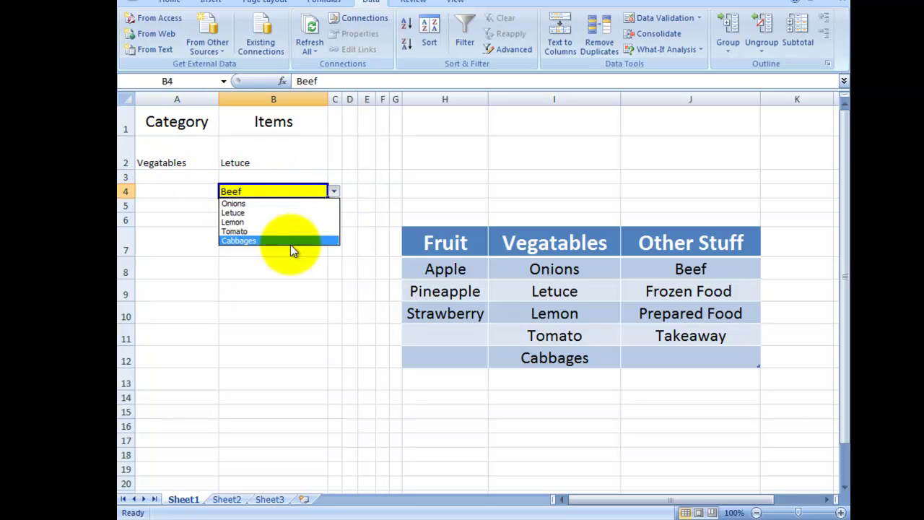
Step: Set the category in A2 to Other Stuff
{"action": "left_click", "coordinate": [210, 165]}
{"action": "left_click", "coordinate": [217, 161]}
{"action": "left_click", "coordinate": [224, 162]}
{"action": "left_click", "coordinate": [191, 192]}
Step: Choose the blank entry from the items dropdown in B4
{"action": "left_click", "coordinate": [318, 190]}
{"action": "left_click", "coordinate": [334, 191]}
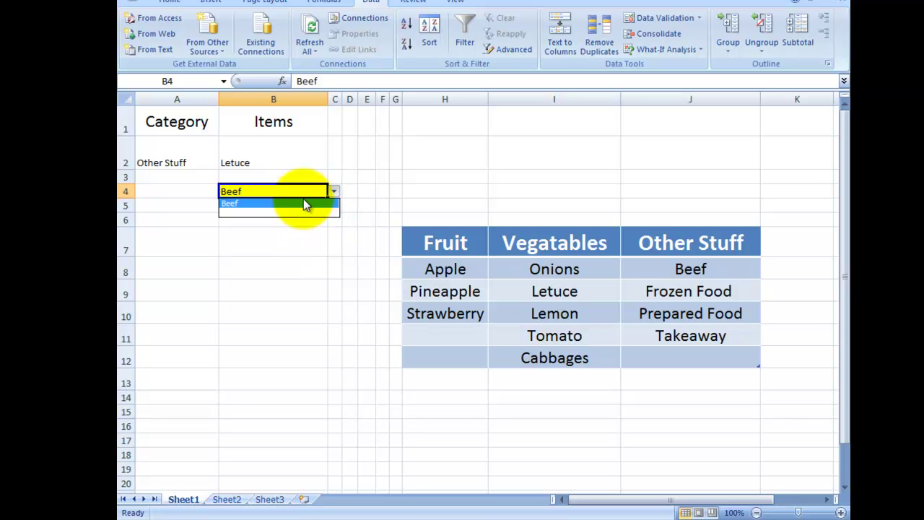
{"action": "left_click", "coordinate": [286, 213]}
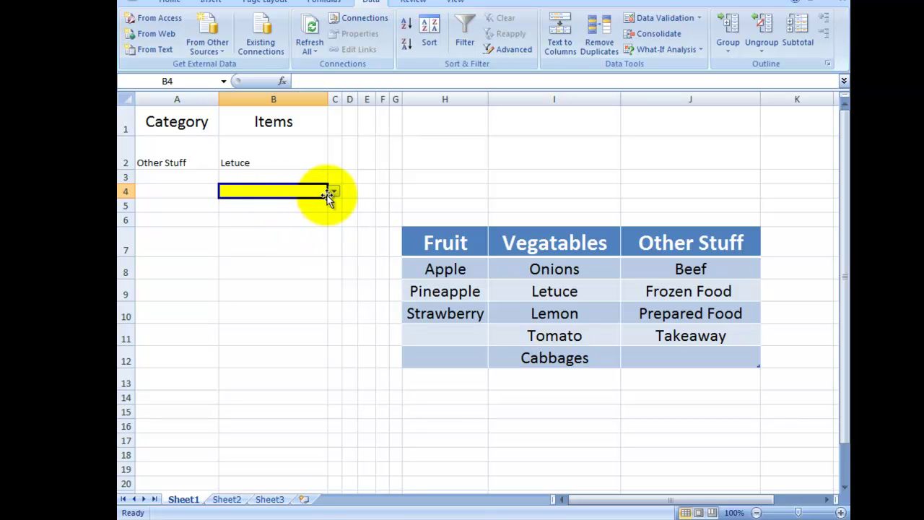
{"action": "left_click", "coordinate": [334, 192]}
{"action": "left_click", "coordinate": [275, 212]}
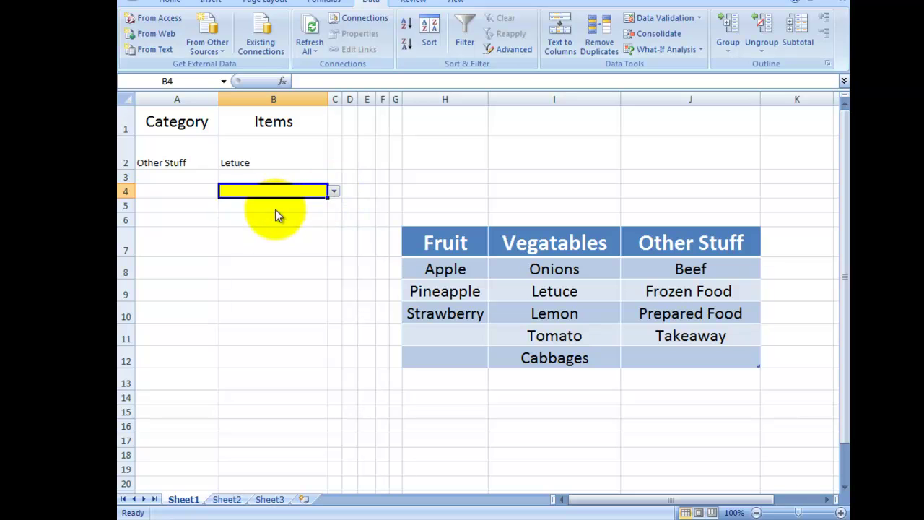
Step: Examine the filled and empty cells of the Types list in E4:E8 on Sheet2, comparing them with the B4 dropdown's entries
{"action": "left_click", "coordinate": [230, 497]}
{"action": "left_click", "coordinate": [377, 244]}
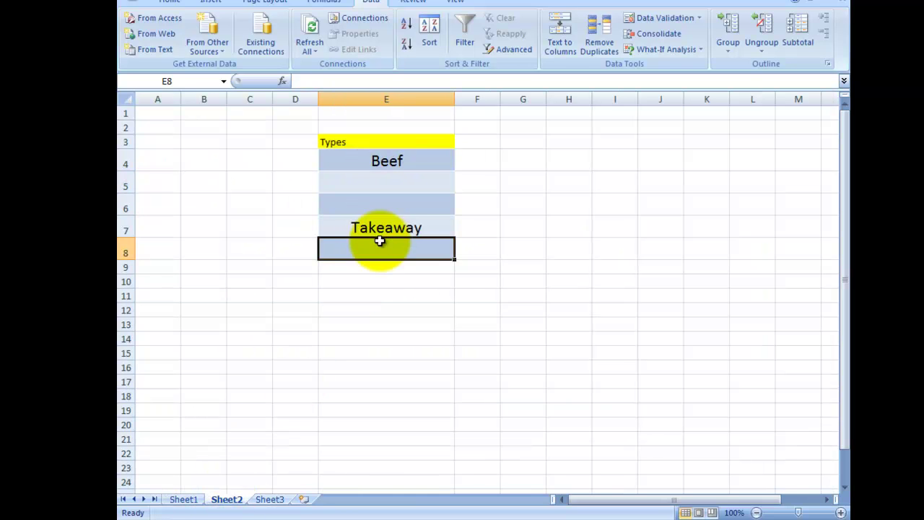
{"action": "left_click", "coordinate": [367, 184]}
{"action": "left_click_drag", "start_coordinate": [363, 176], "coordinate": [363, 209]}
{"action": "left_click", "coordinate": [369, 230]}
{"action": "left_click_drag", "start_coordinate": [379, 161], "coordinate": [361, 227]}
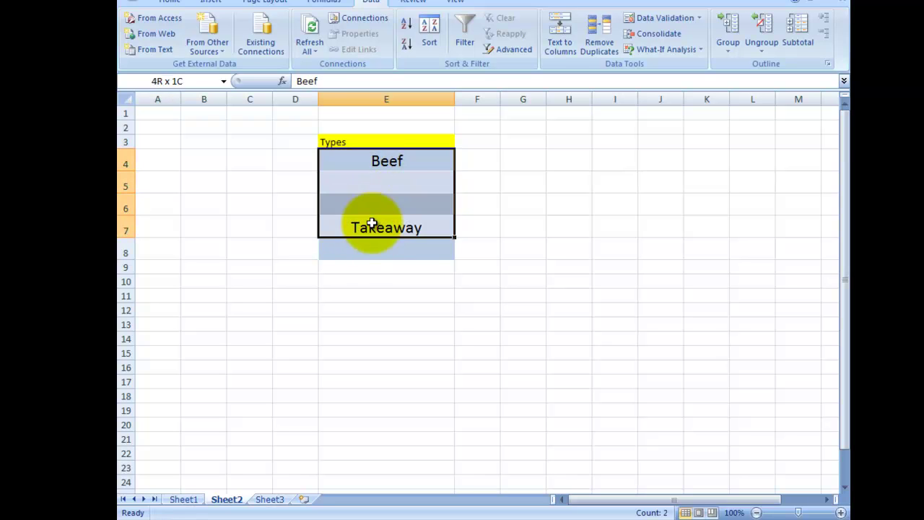
{"action": "left_click", "coordinate": [375, 176]}
{"action": "left_click", "coordinate": [376, 225]}
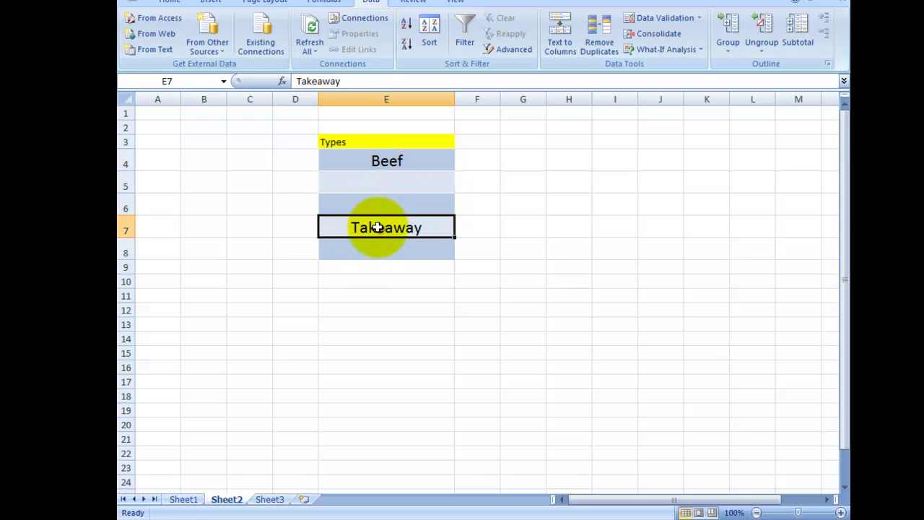
{"action": "left_click", "coordinate": [271, 500]}
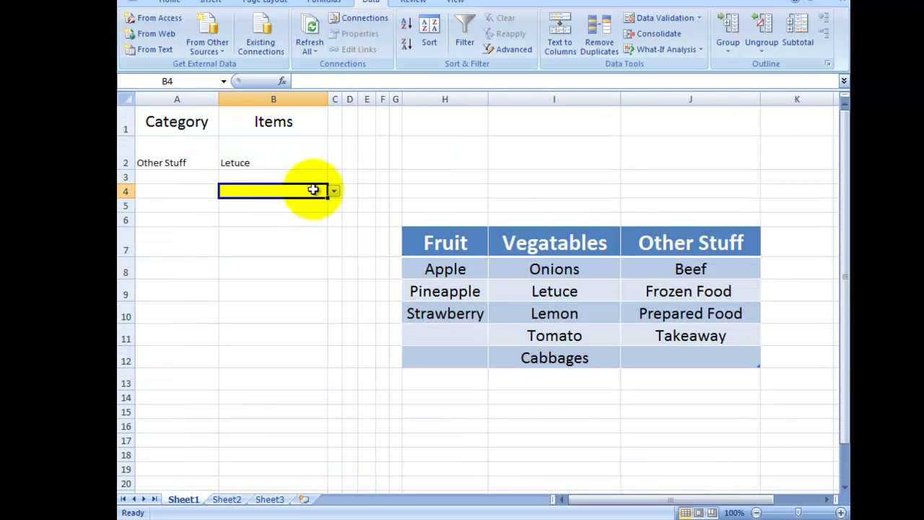
Step: Move Takeaway from E7 to E5 in the Types list on Sheet2, directly below Beef
{"action": "left_click", "coordinate": [228, 499]}
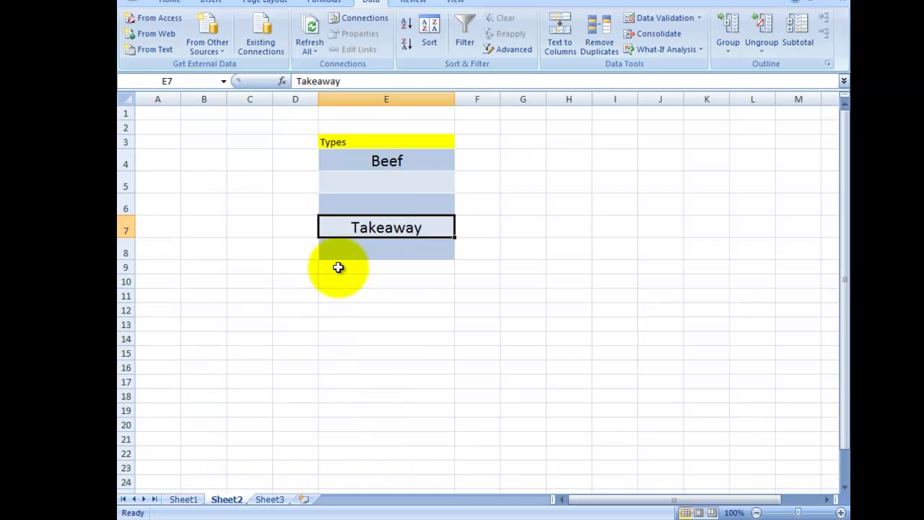
{"action": "right_click", "coordinate": [382, 227]}
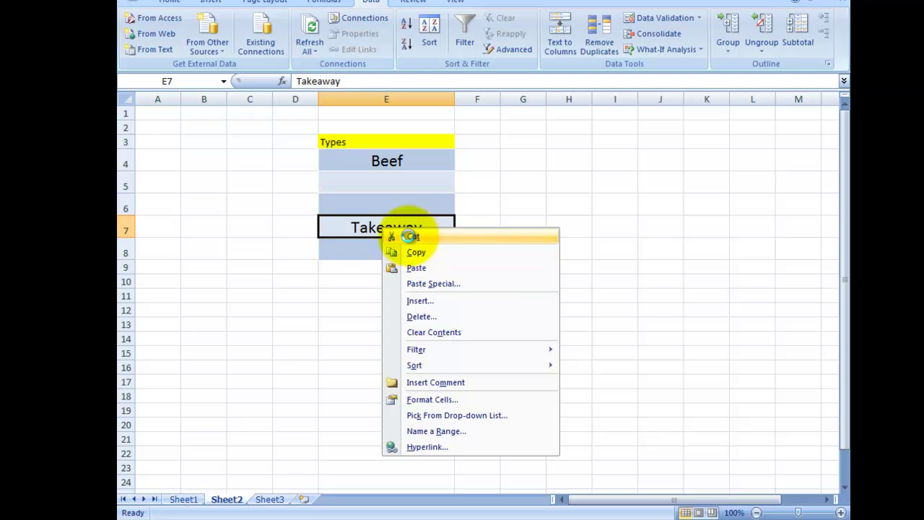
{"action": "left_click", "coordinate": [409, 236]}
{"action": "left_click", "coordinate": [371, 183]}
{"action": "right_click", "coordinate": [371, 183]}
{"action": "left_click", "coordinate": [406, 224]}
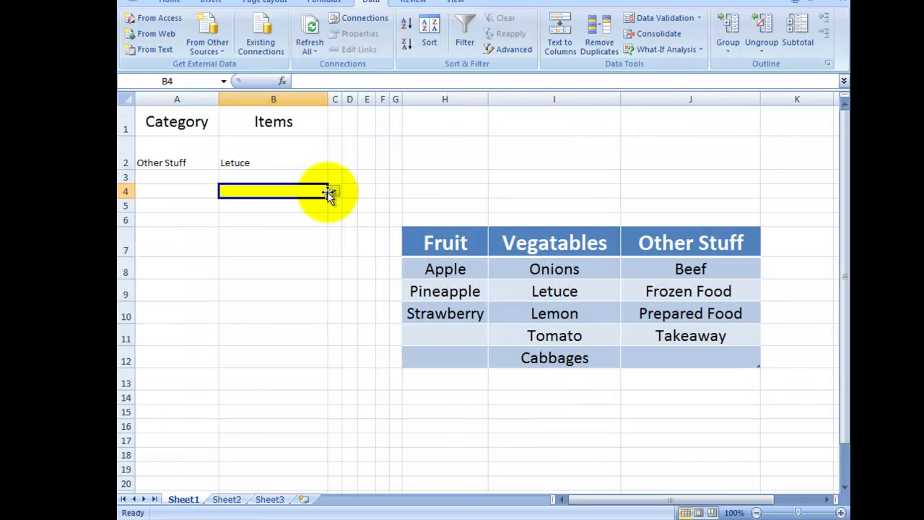
Step: Check the B4 dropdown on Sheet1 against the filled and empty cells of the Types list on Sheet2
{"action": "left_click", "coordinate": [333, 191]}
{"action": "left_click", "coordinate": [276, 203]}
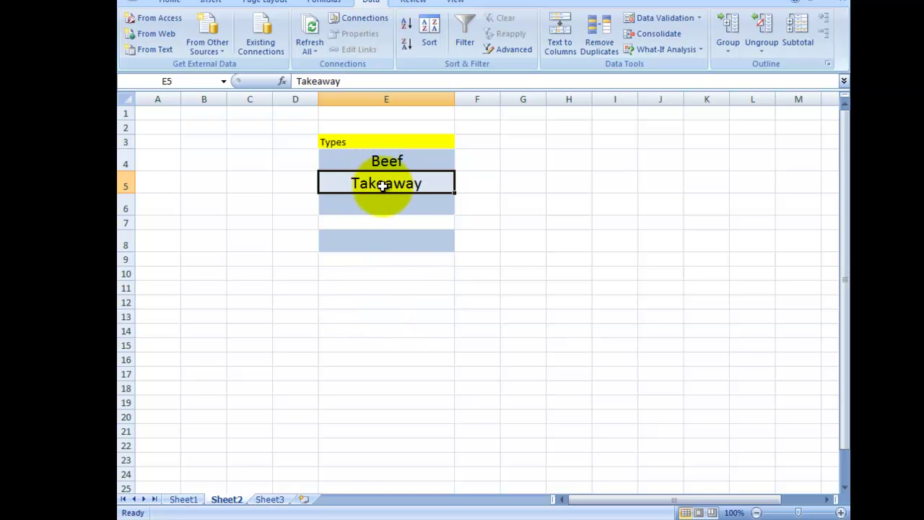
{"action": "left_click", "coordinate": [366, 224]}
{"action": "key", "text": "Up"}
{"action": "key", "text": "Up"}
{"action": "key", "text": "Up"}
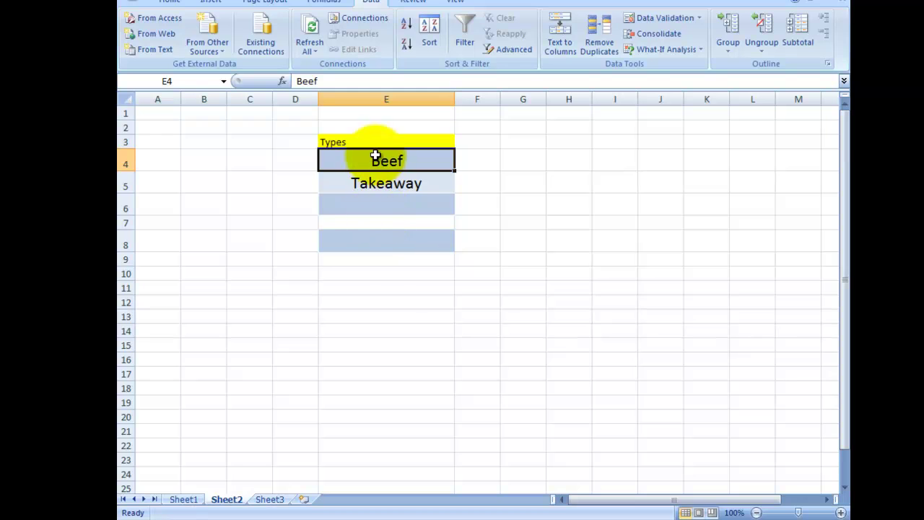
{"action": "key", "text": "Down"}
{"action": "key", "text": "Down"}
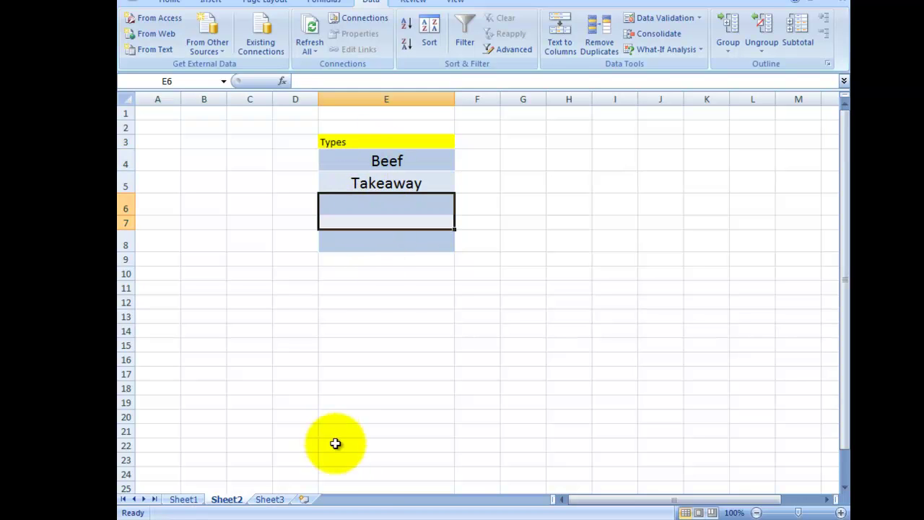